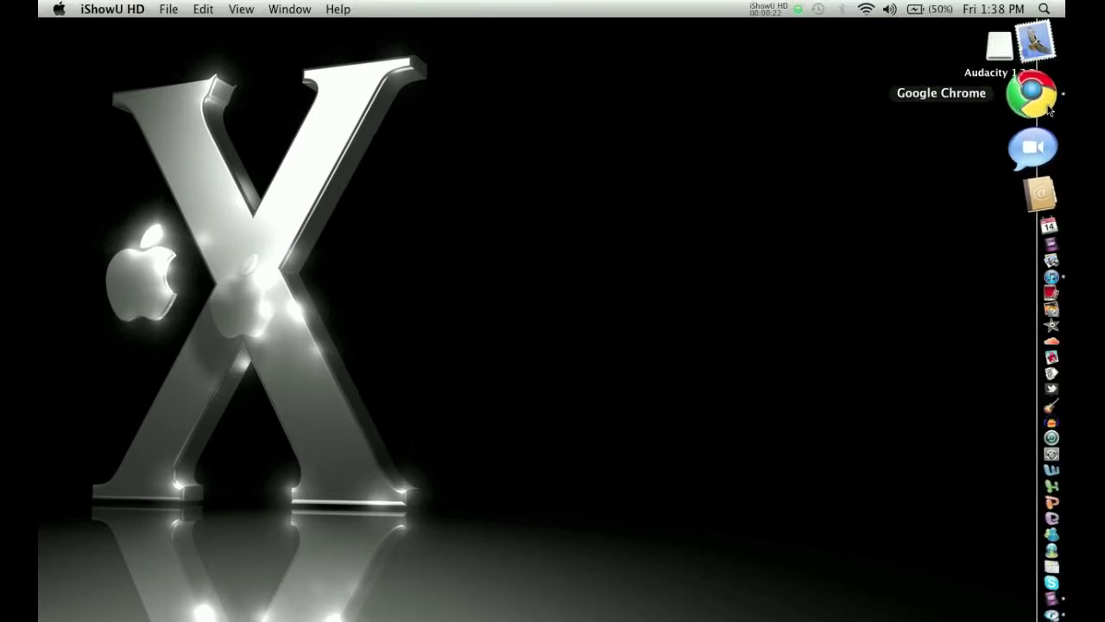
Open Chrome and run a Google search for 'audacity'
right_click(1046, 102)
click(1046, 101)
click(1048, 105)
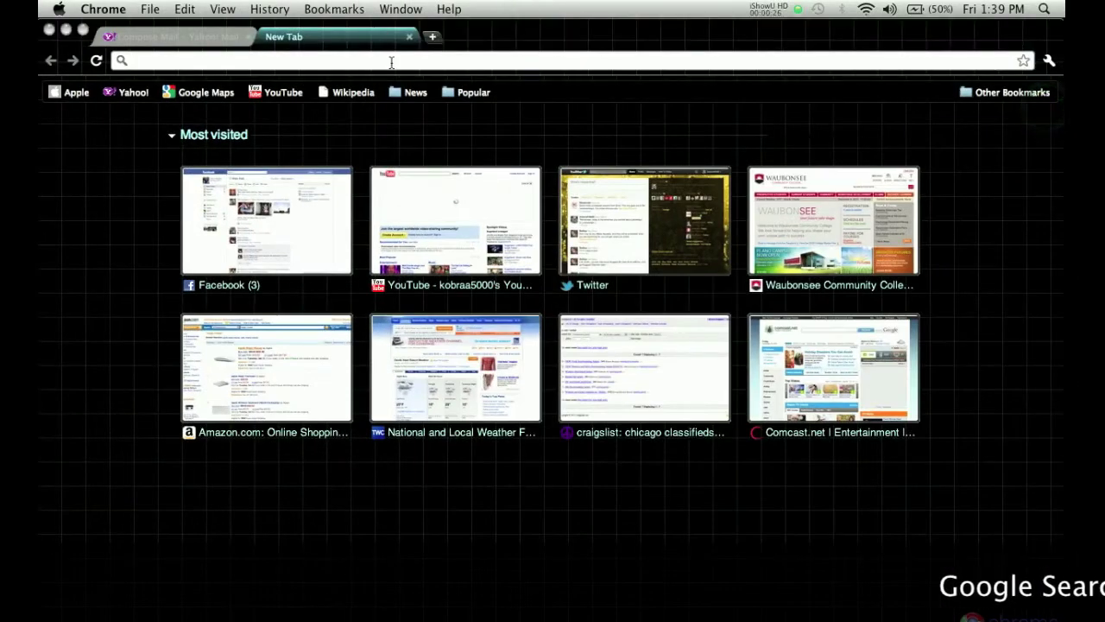
click(391, 63)
text(auda)
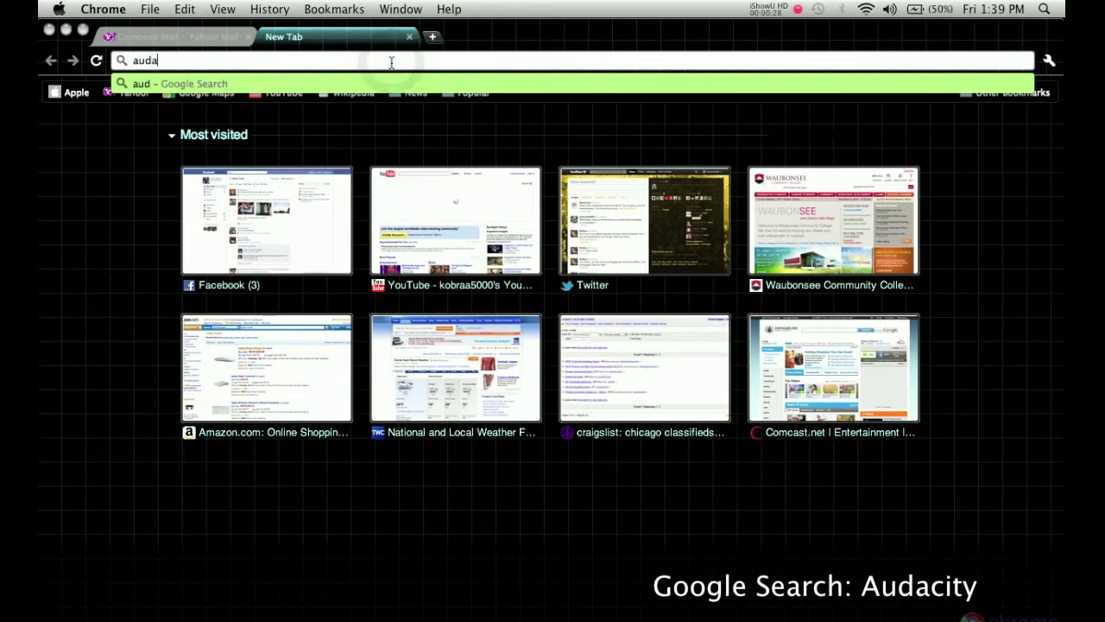
text(city)
key(Return)
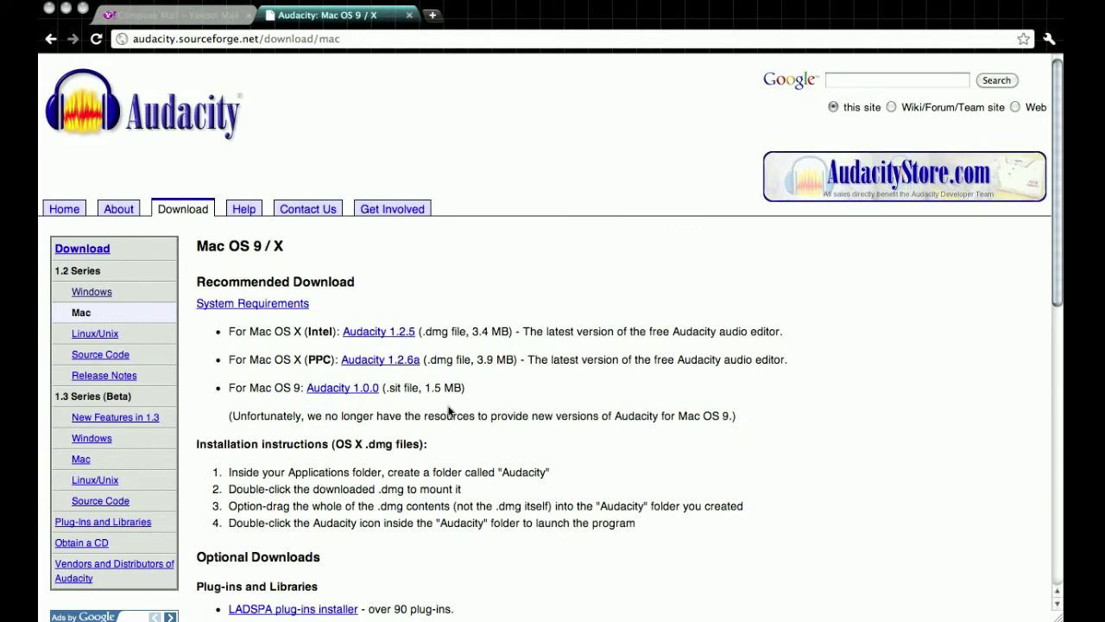
Look over the Windows download page, then return to the Mac download page for Audacity
click(92, 292)
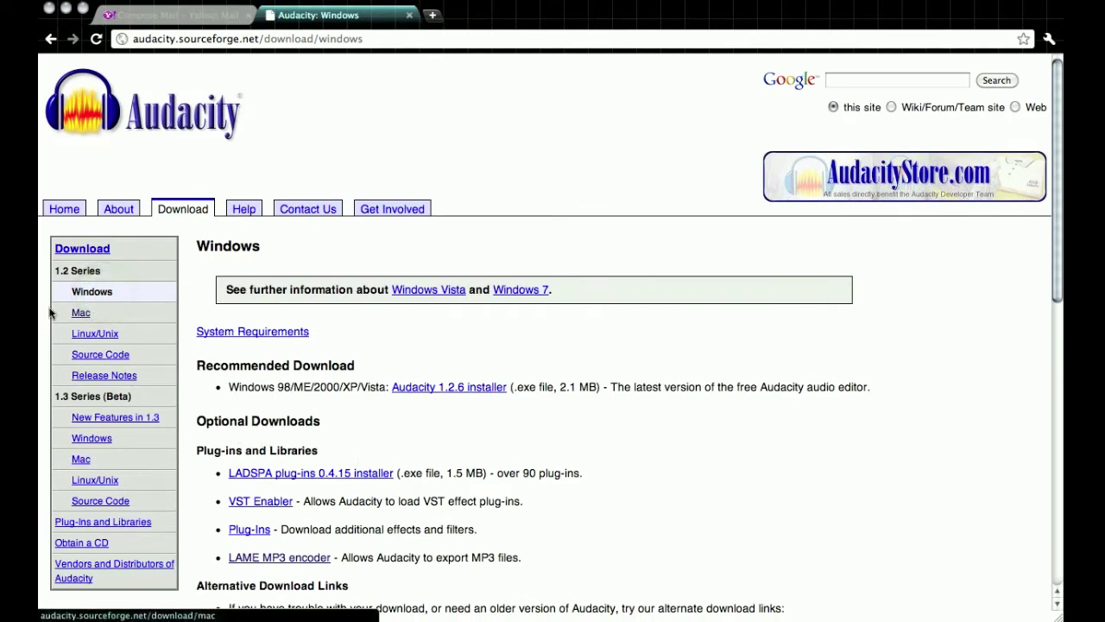
click(81, 313)
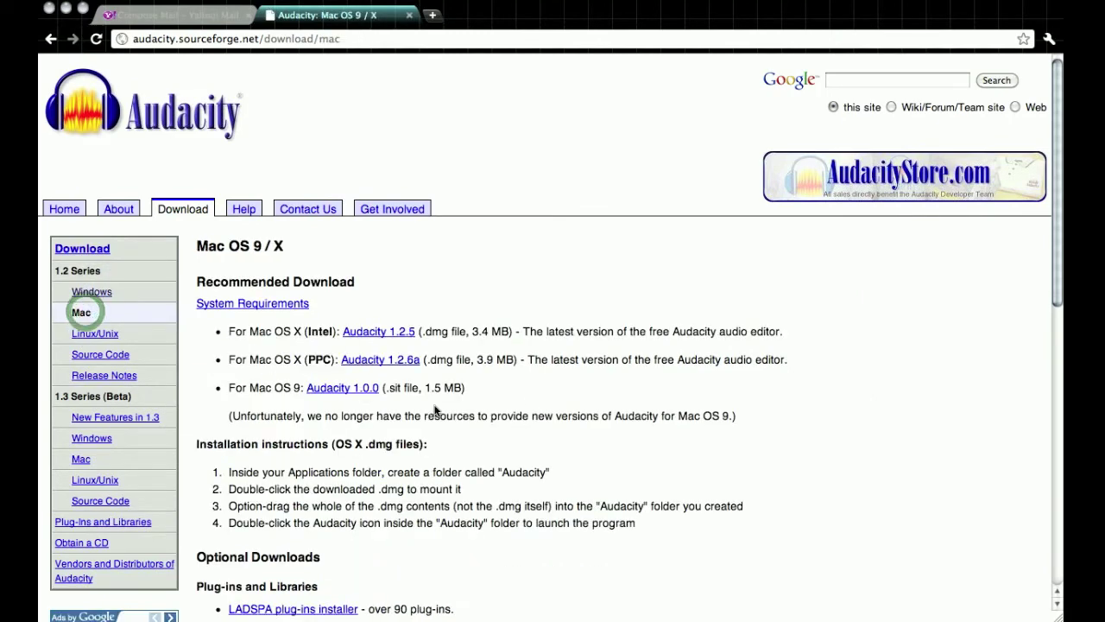
scroll(525, 402, down, 5)
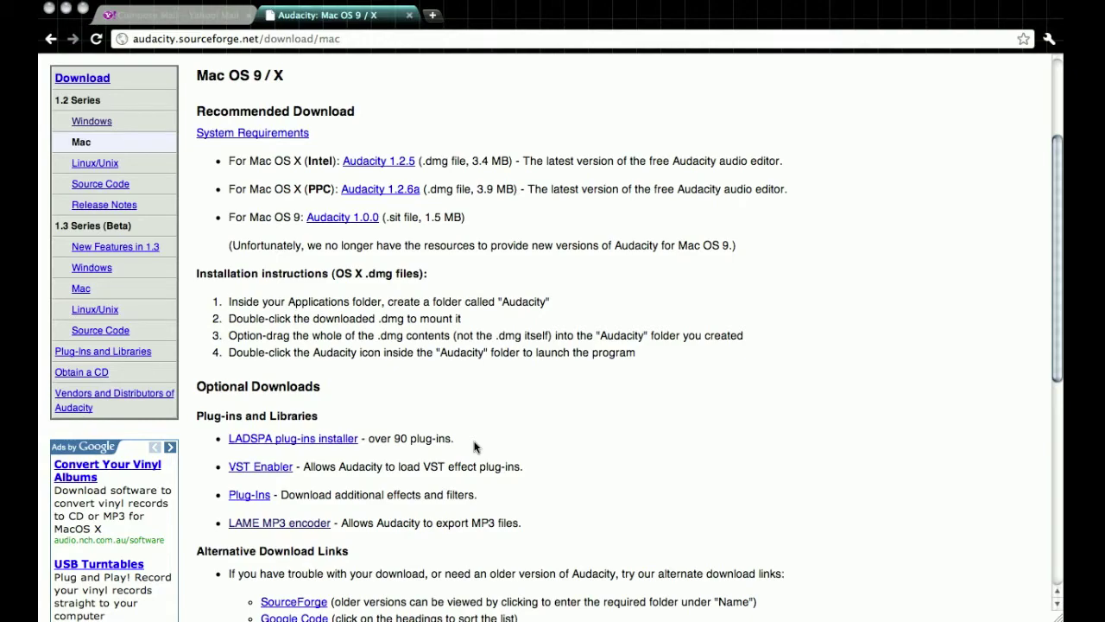
Launch Audacity from the Dock and confirm opening the downloaded app
key(F9)
key(F9)
mouse_move(1058, 321)
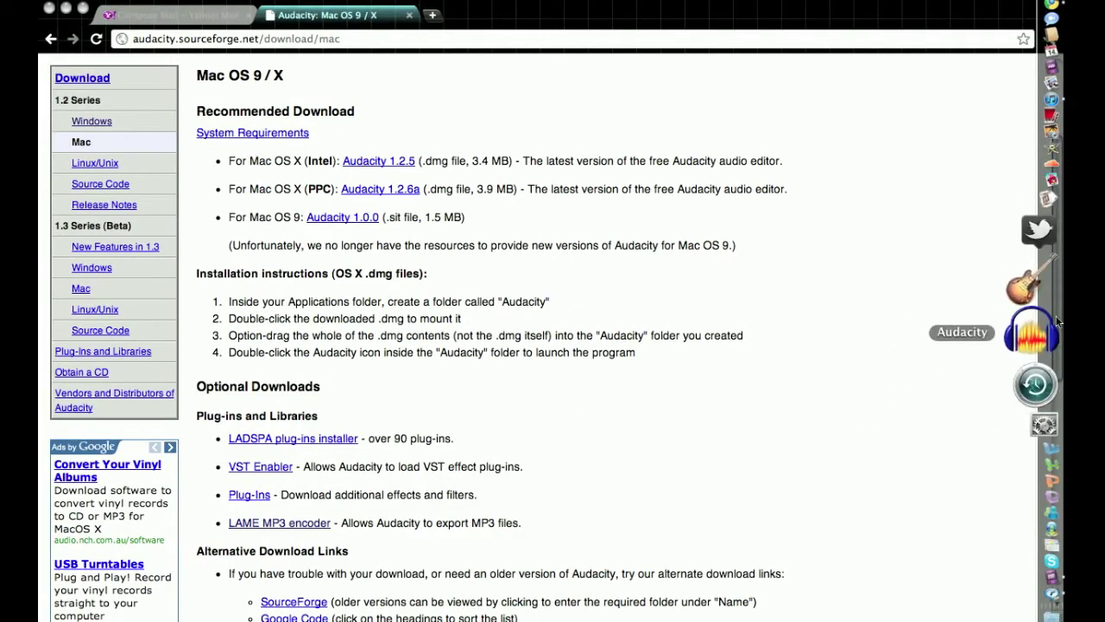
click(1054, 327)
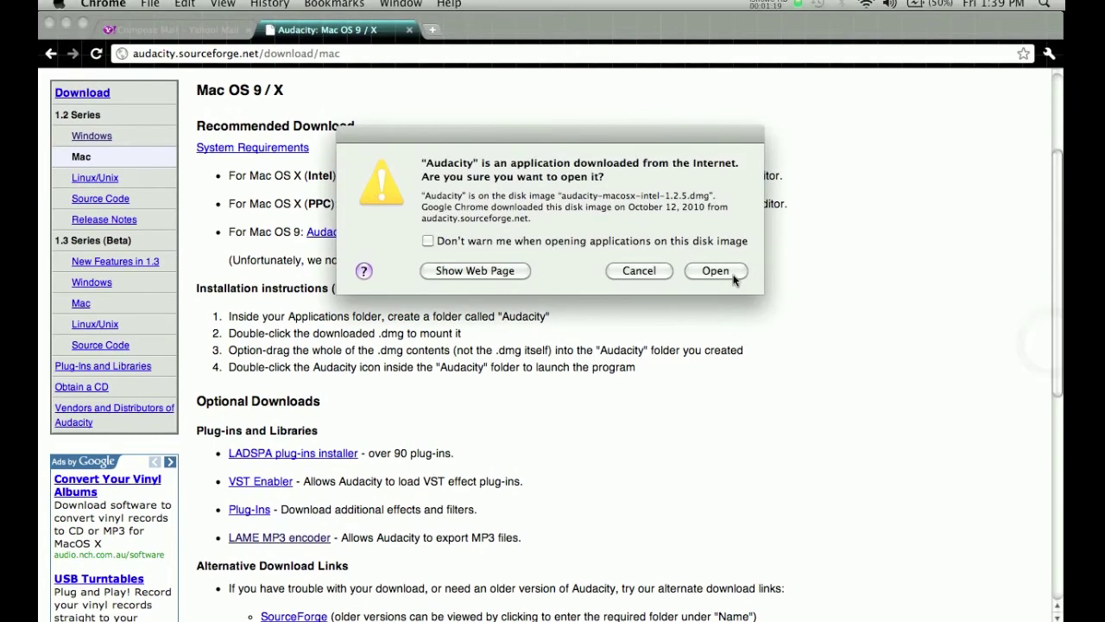
click(730, 259)
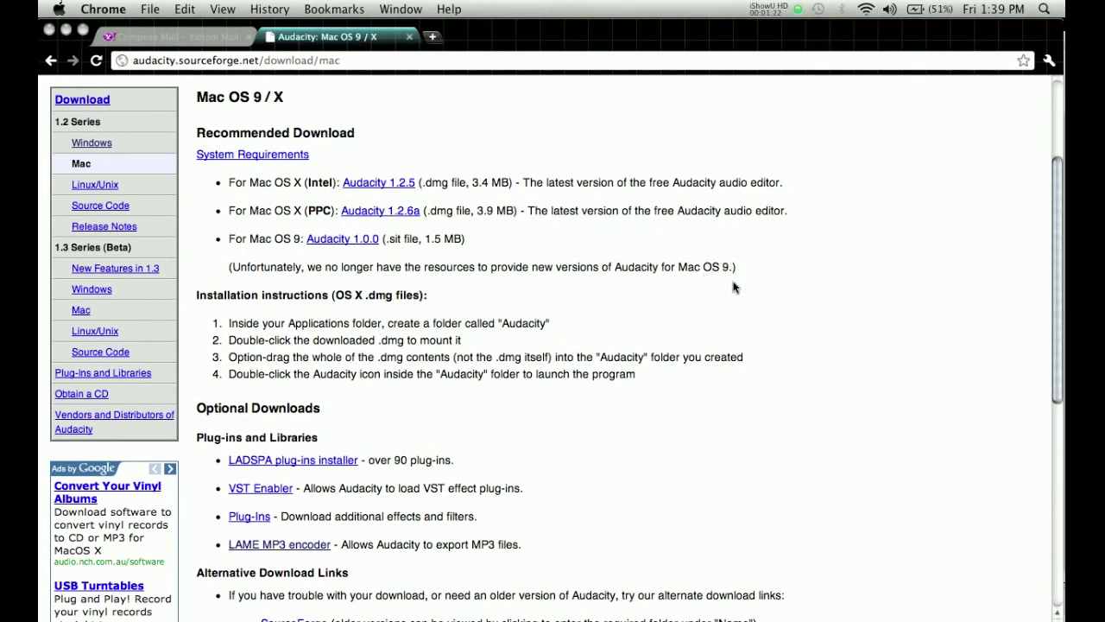
key(F9)
Bring the empty Audacity window forward, nudge it up-left, and glance at the Effect menu
click(647, 349)
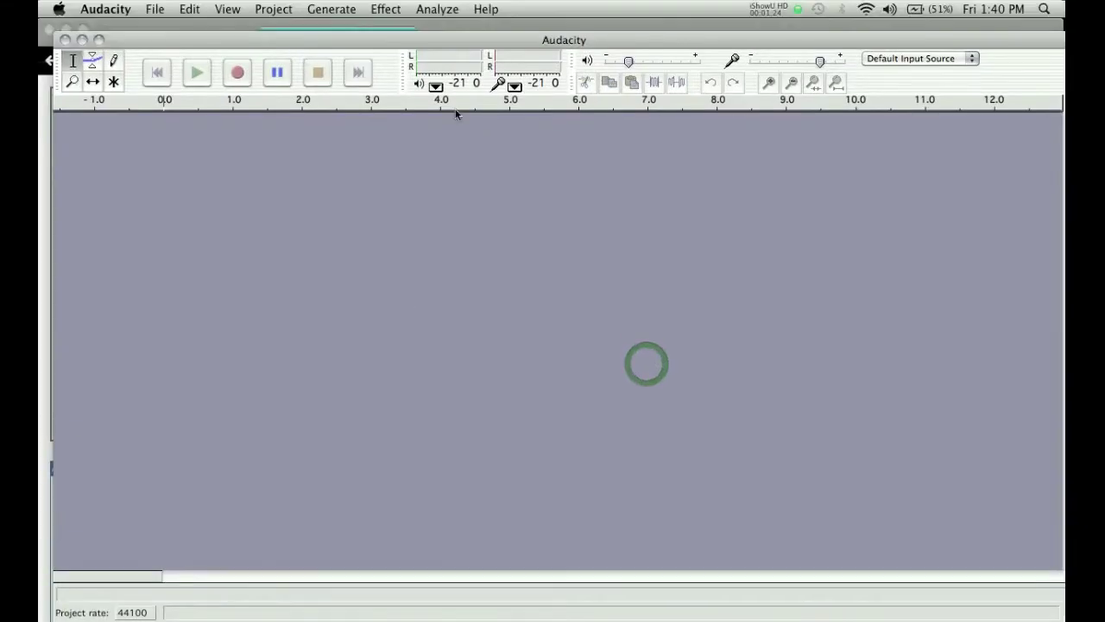
drag(519, 40, 511, 27)
click(383, 8)
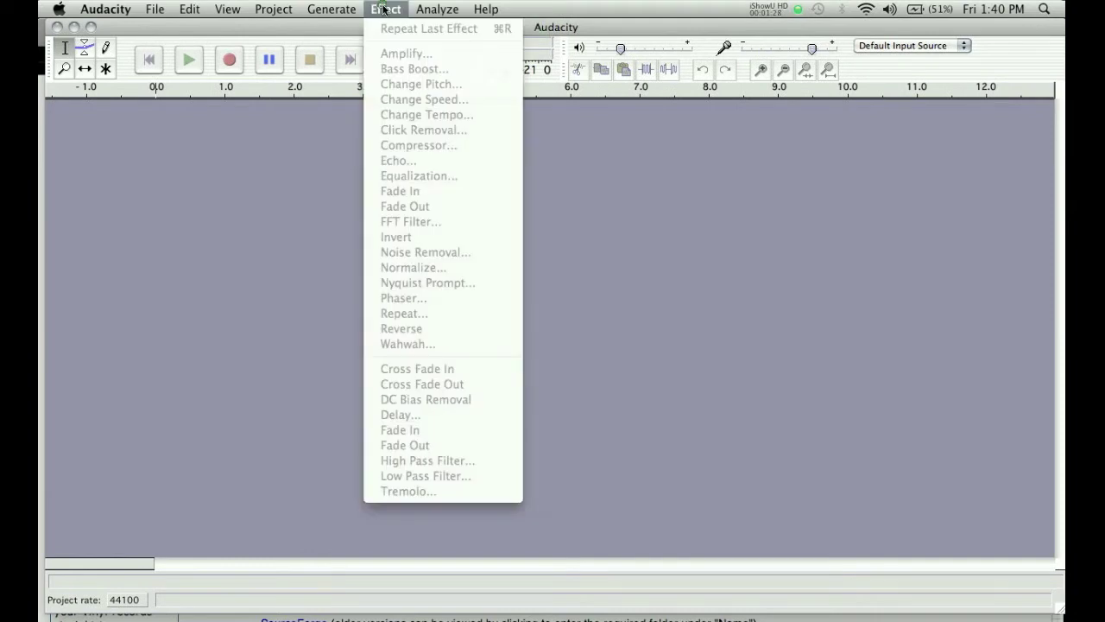
click(379, 10)
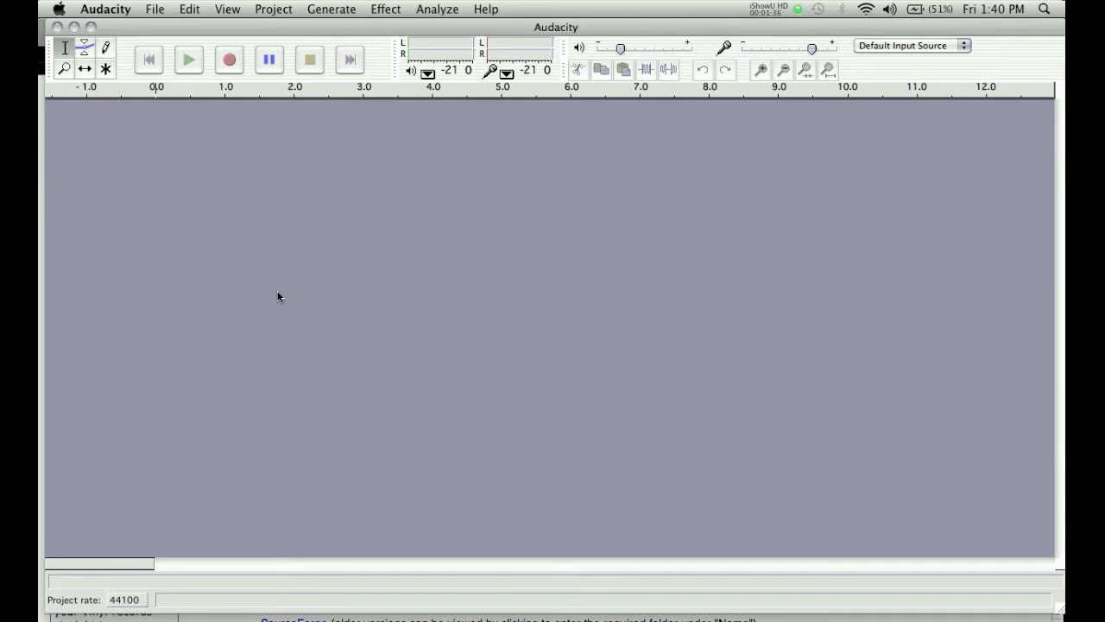
key(F9)
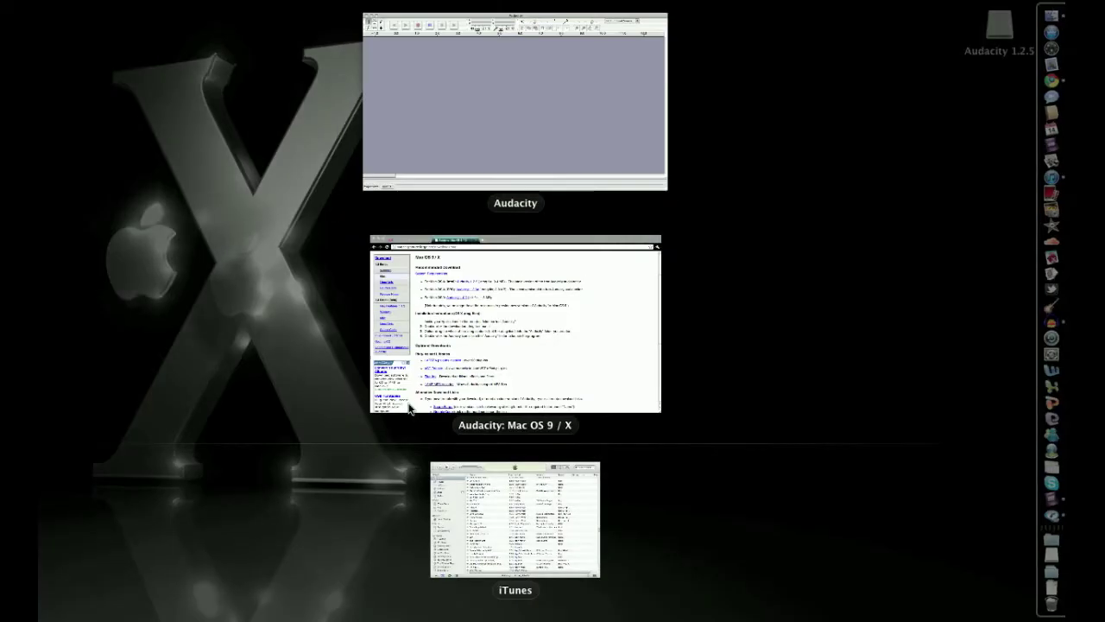
Select Ke$ha's TiK ToK in the iTunes library, then bring up a Finder home window
click(495, 540)
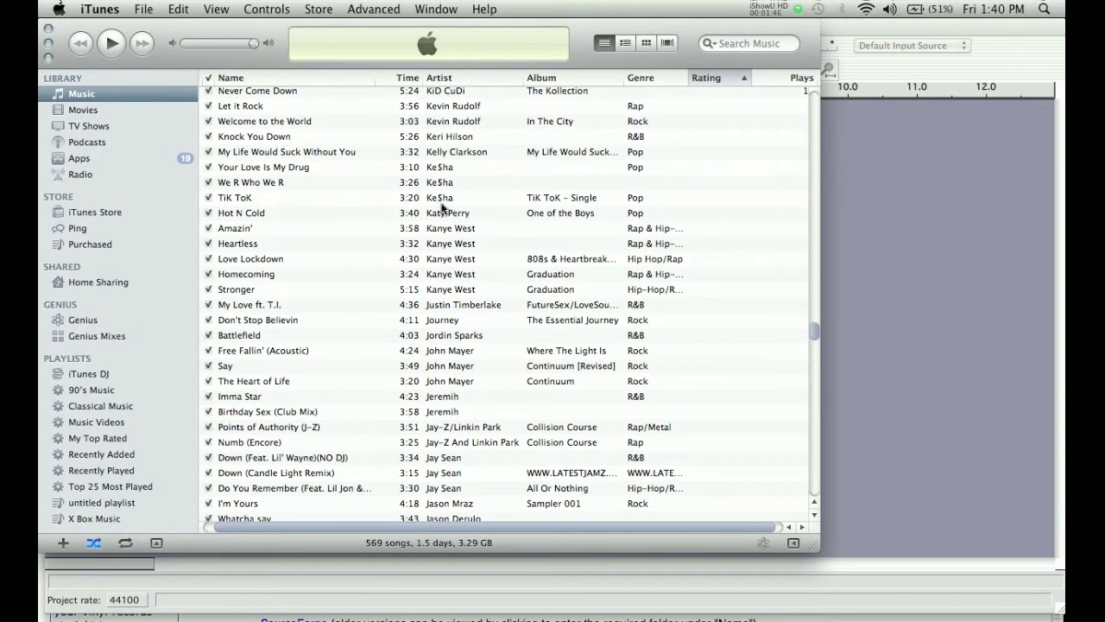
mouse_move(442, 207)
mouse_down()
mouse_move(706, 211)
mouse_move(731, 255)
mouse_move(580, 164)
mouse_move(451, 226)
mouse_move(447, 199)
mouse_up()
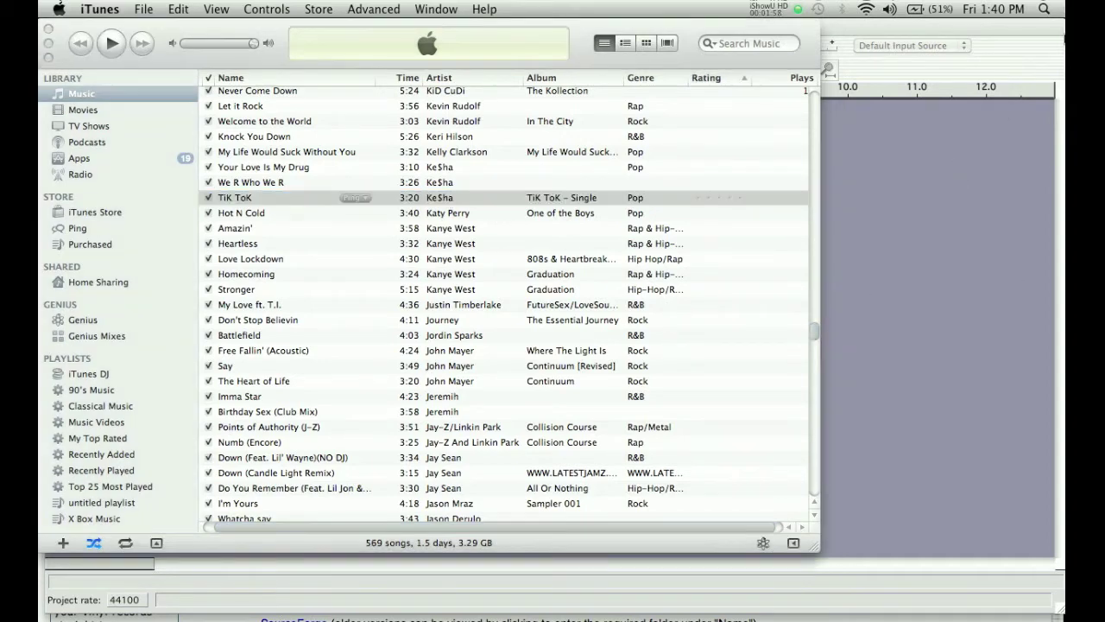
mouse_move(1035, 35)
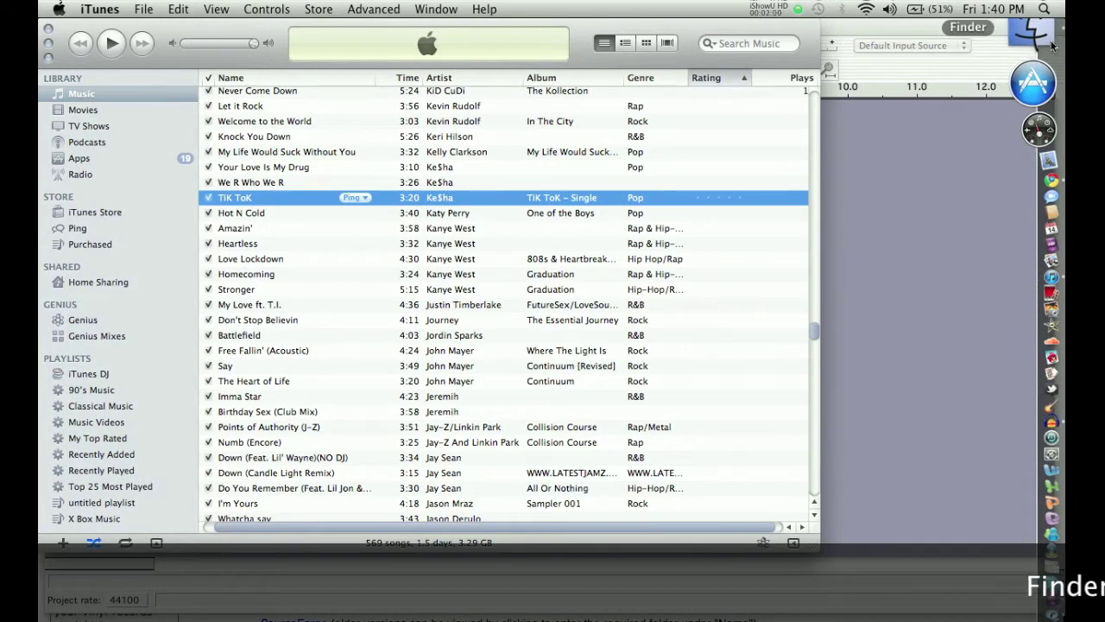
click(1033, 31)
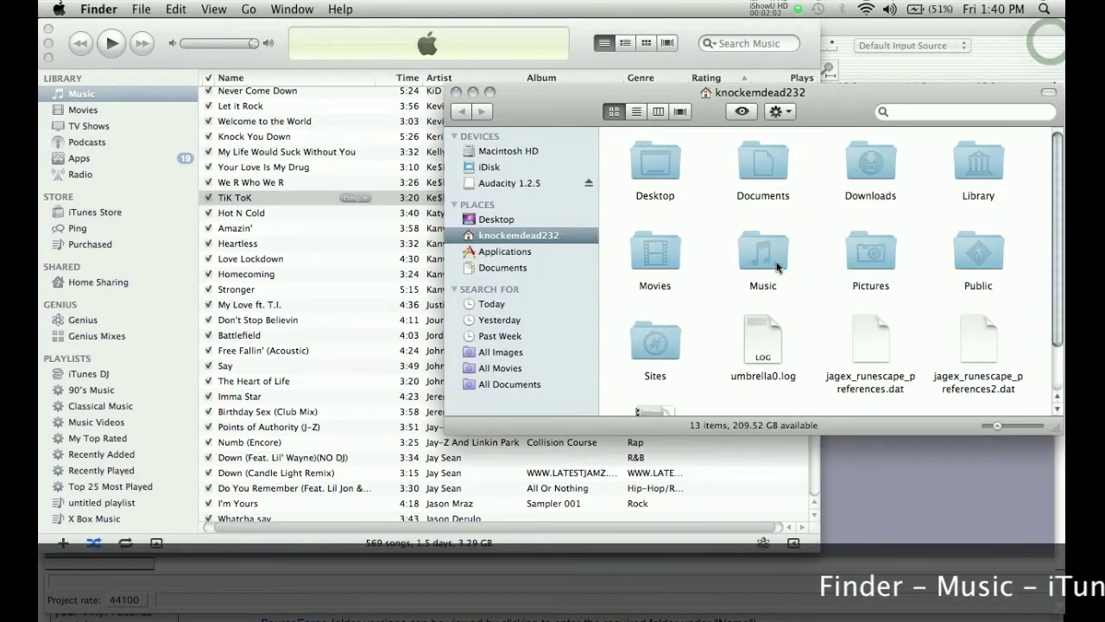
Go to Music > iTunes > iTunes Media > Music > Ke$ha > TiK ToK - Single and drag 01 TiK ToK.mp3 into Audacity
double_click(778, 259)
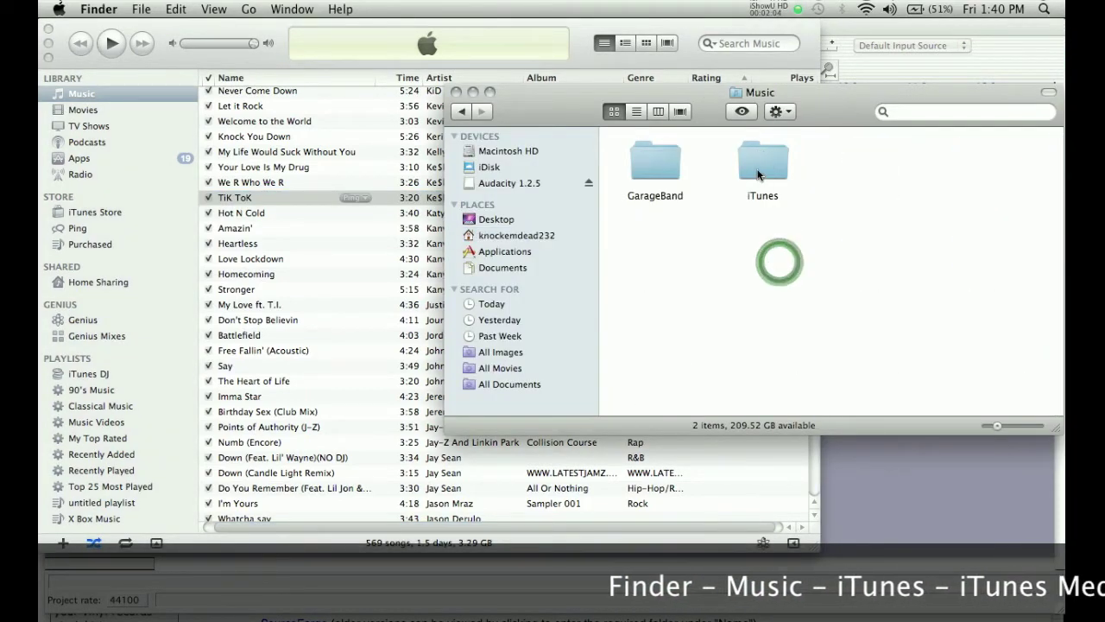
double_click(762, 164)
double_click(651, 267)
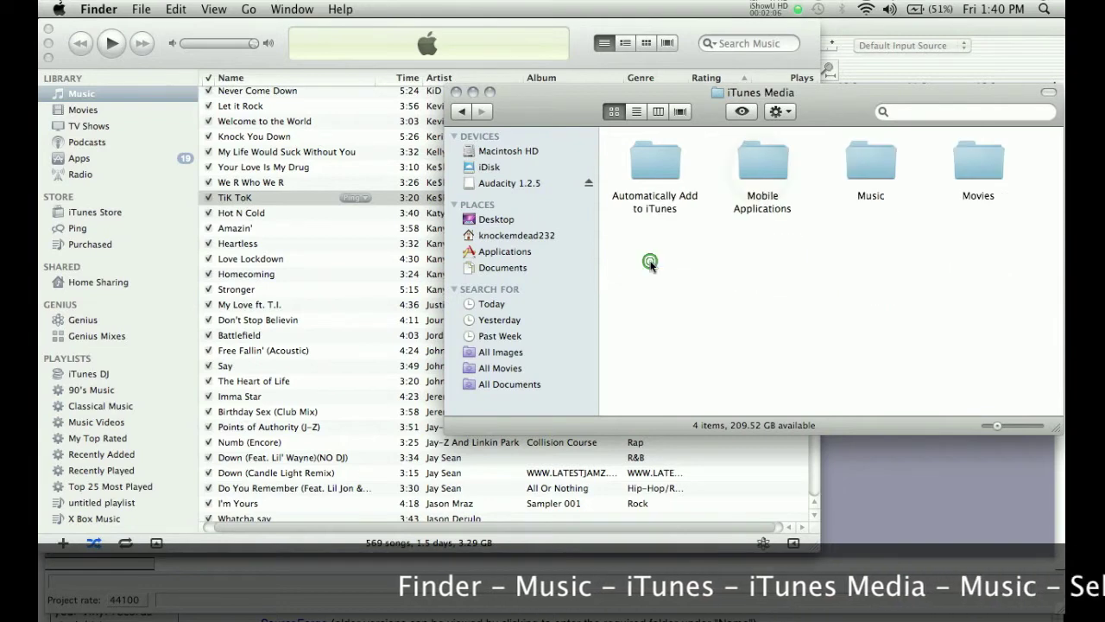
double_click(879, 164)
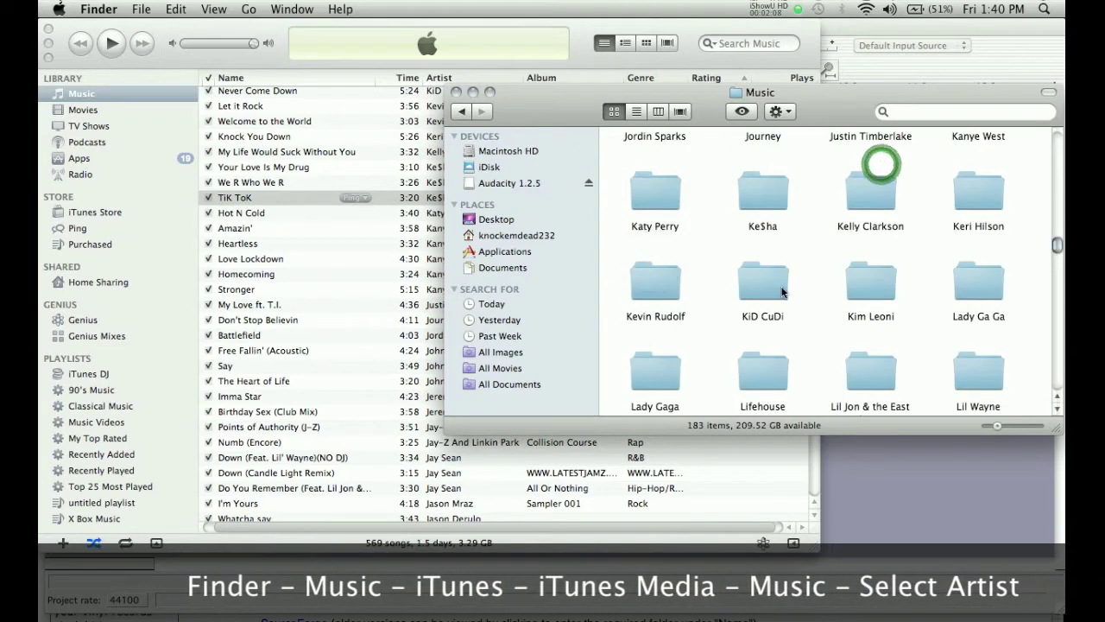
scroll(880, 167, down, 2)
scroll(829, 241, up, 2)
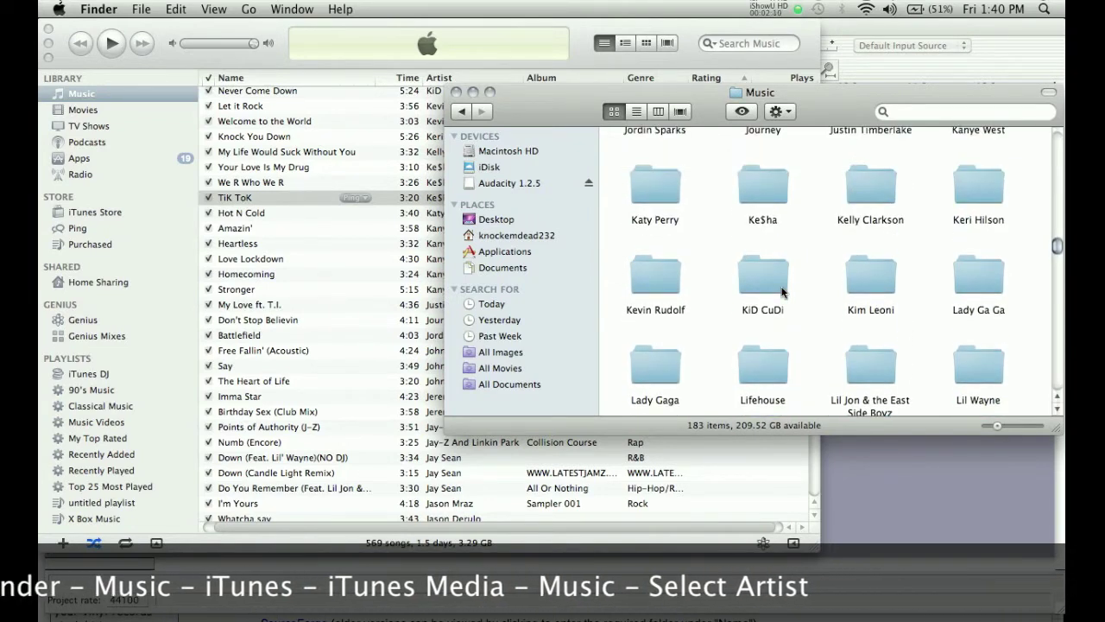
double_click(770, 194)
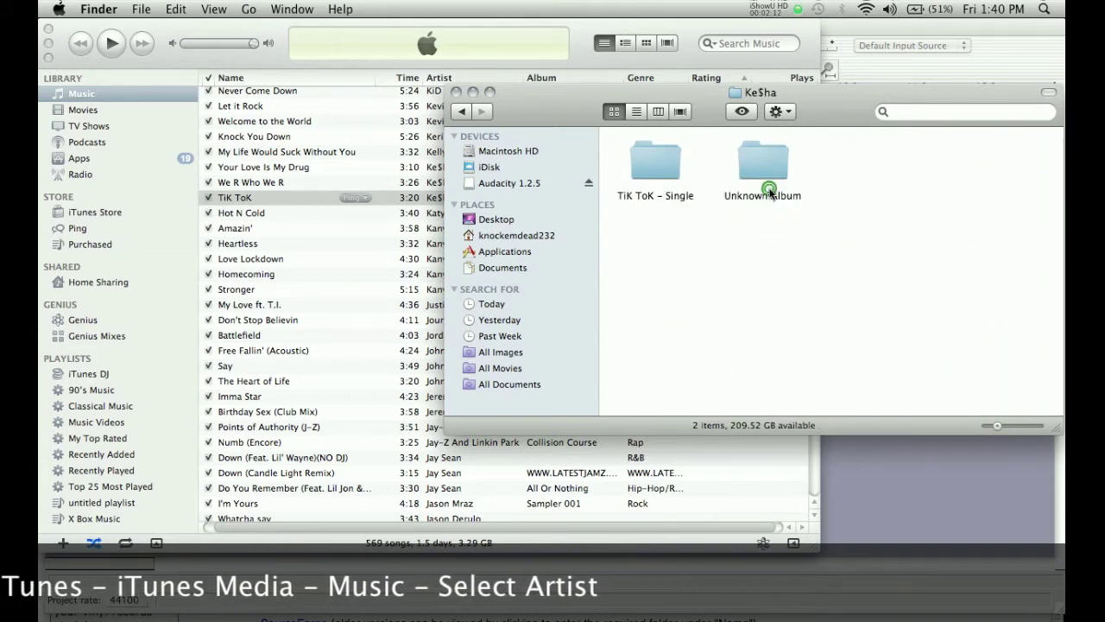
double_click(656, 173)
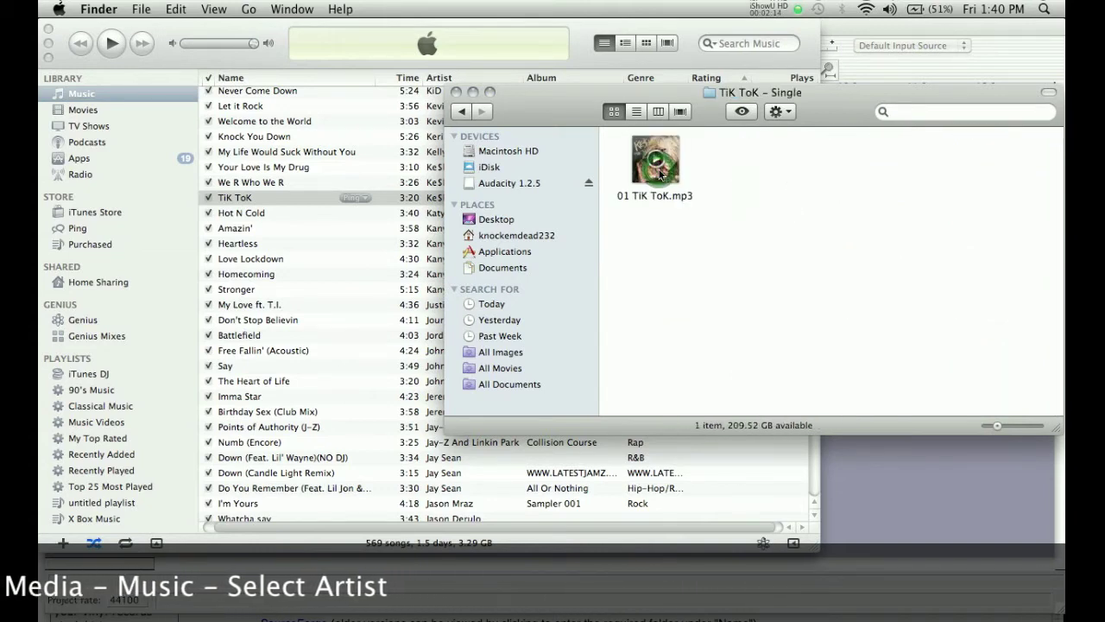
drag(660, 172, 1043, 331)
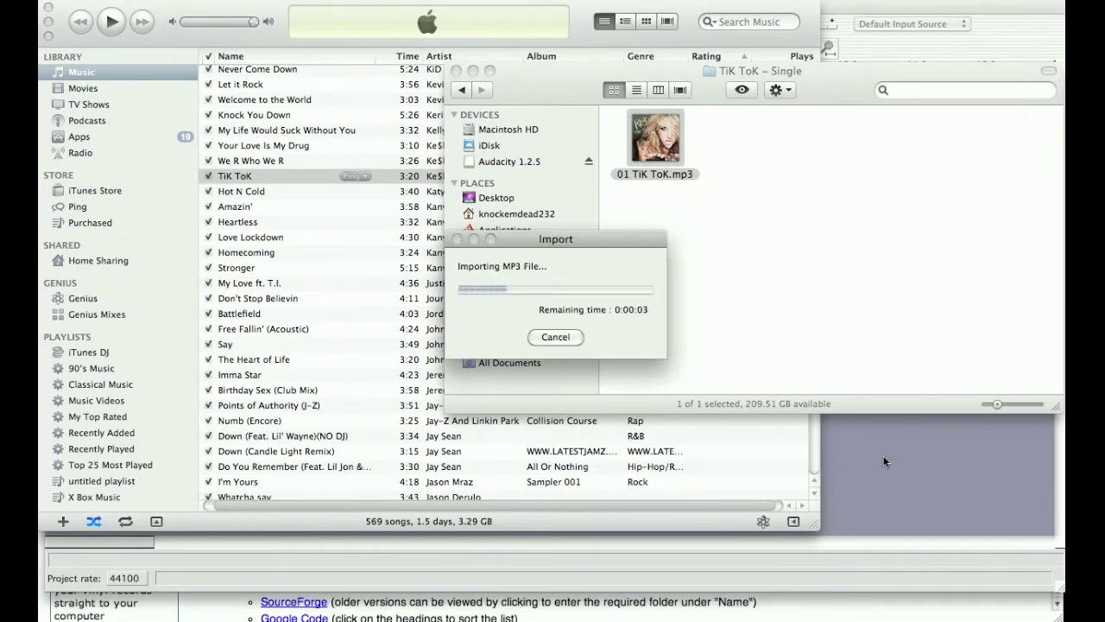
Replace the 0:57–1:20 selection with one covering the song's first 16 seconds
click(883, 462)
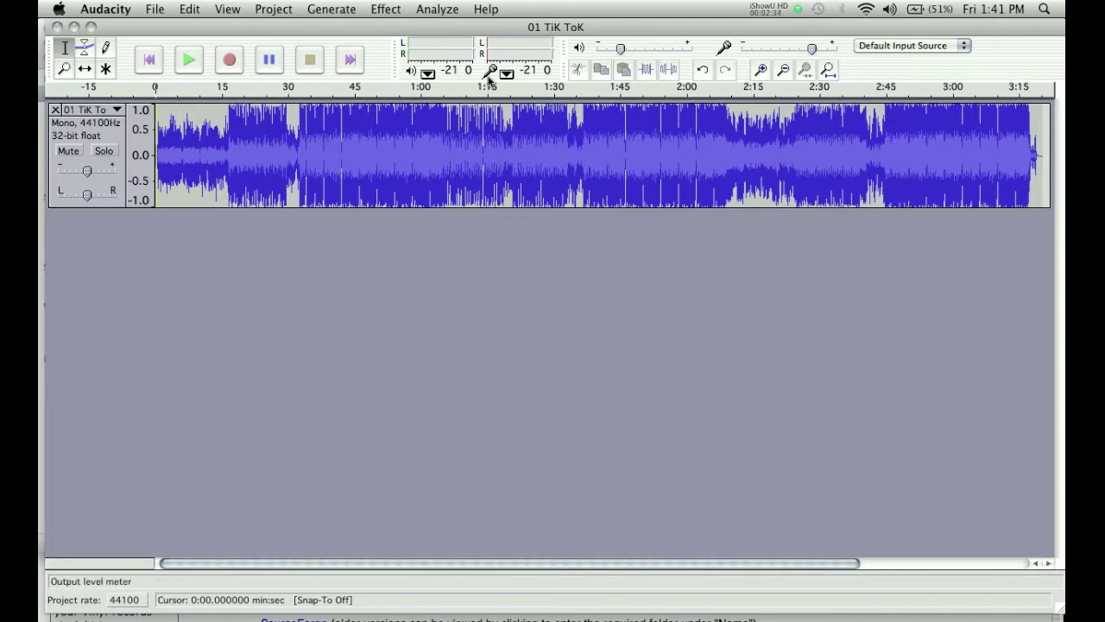
drag(408, 123, 489, 141)
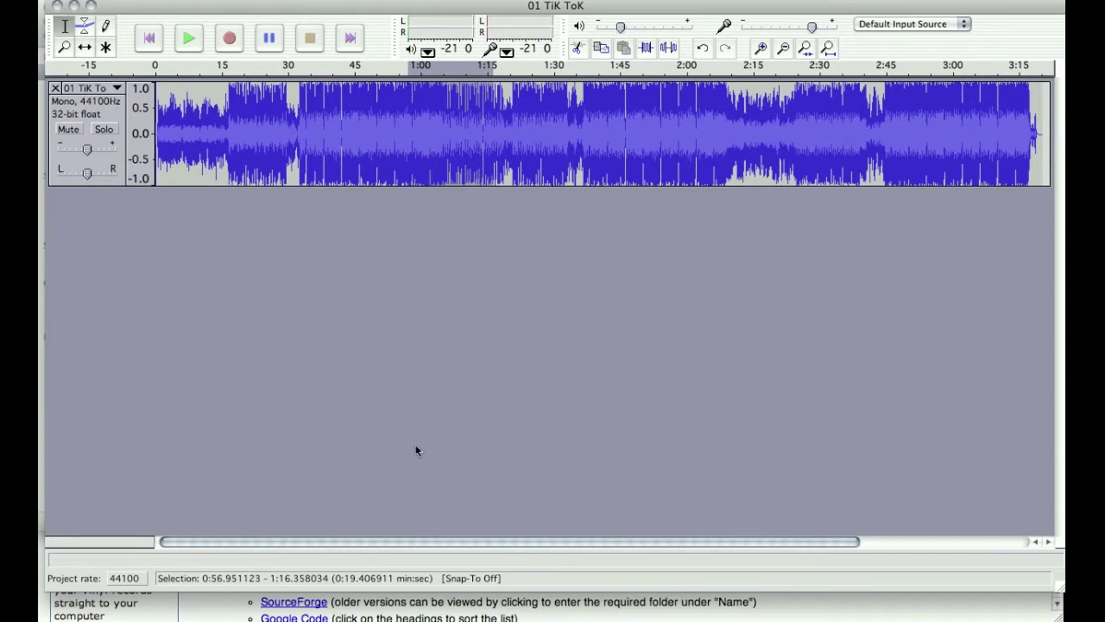
click(434, 385)
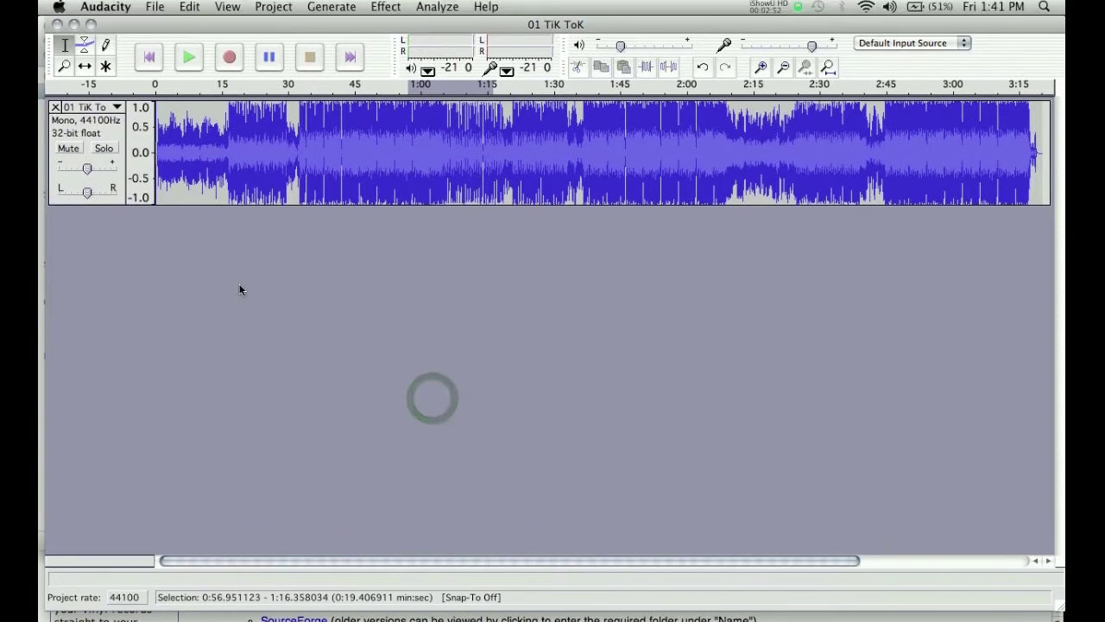
click(244, 290)
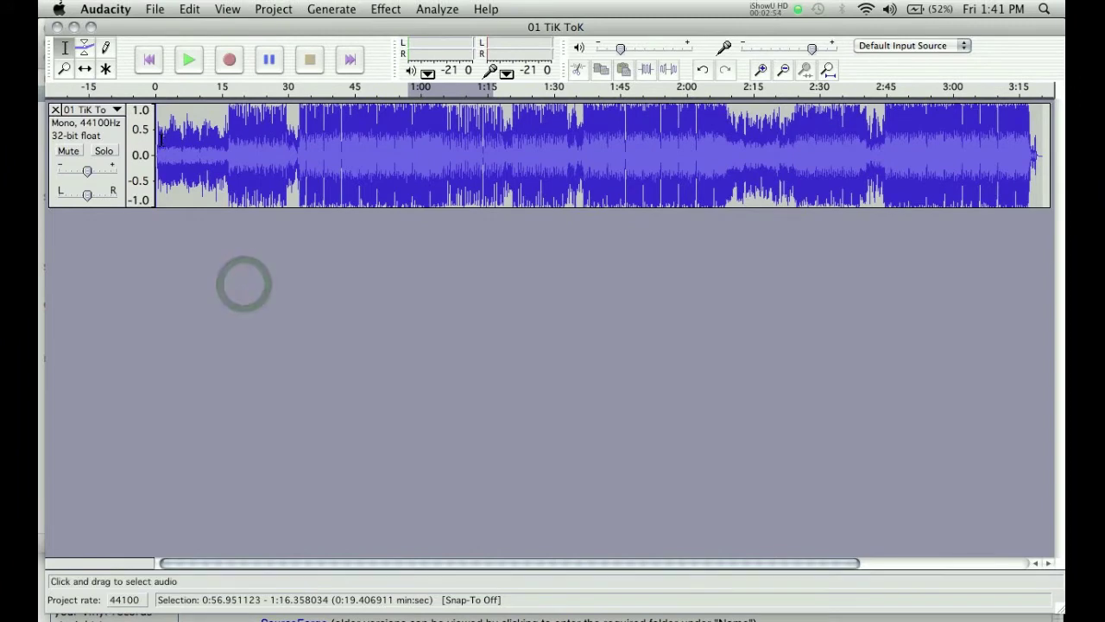
drag(160, 139, 229, 152)
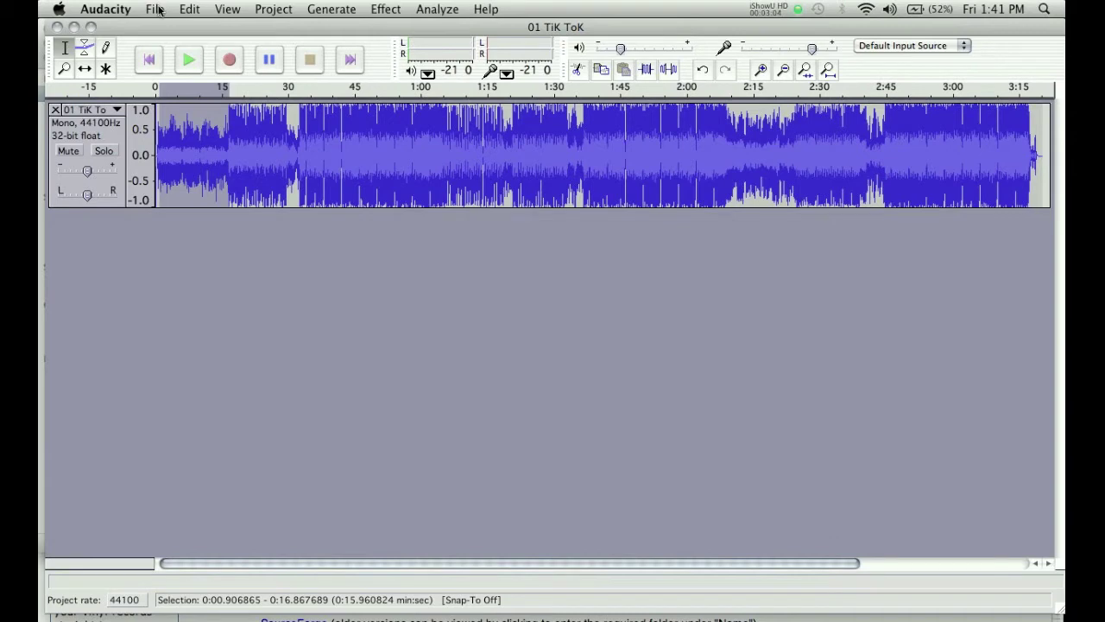
Export the selection as an MP3 named 'Tik Tok' to the Desktop
click(155, 9)
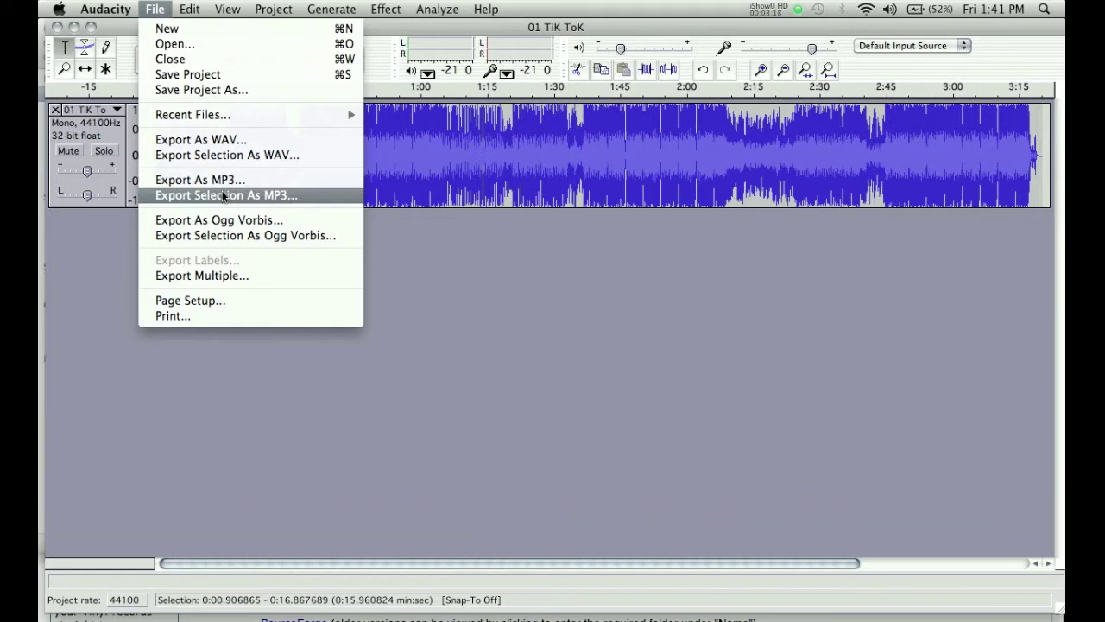
click(222, 196)
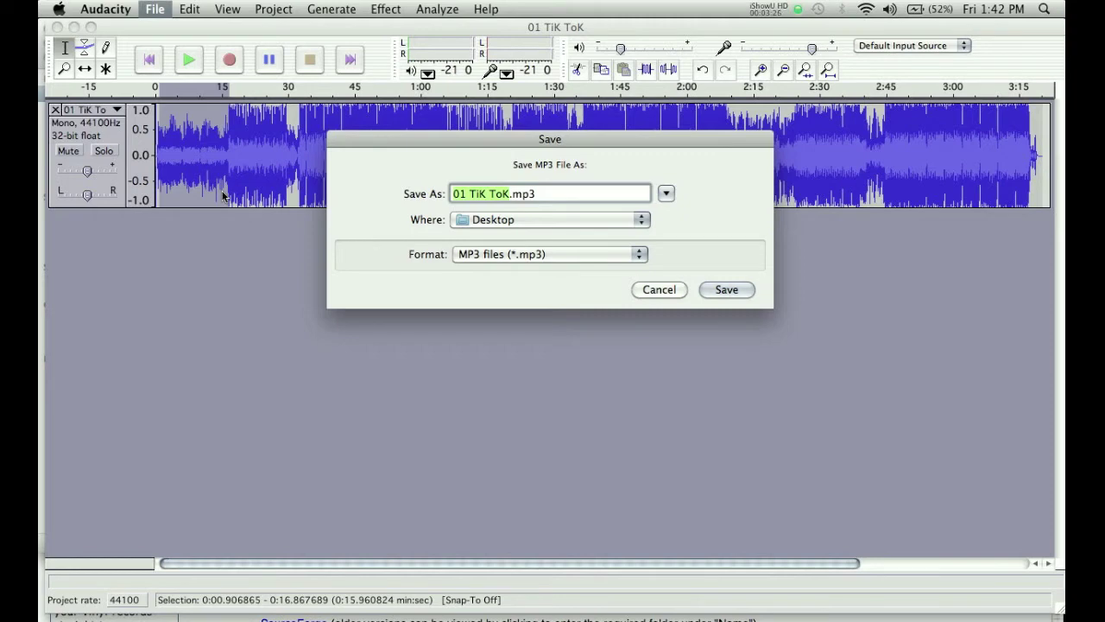
key(BackSpace)
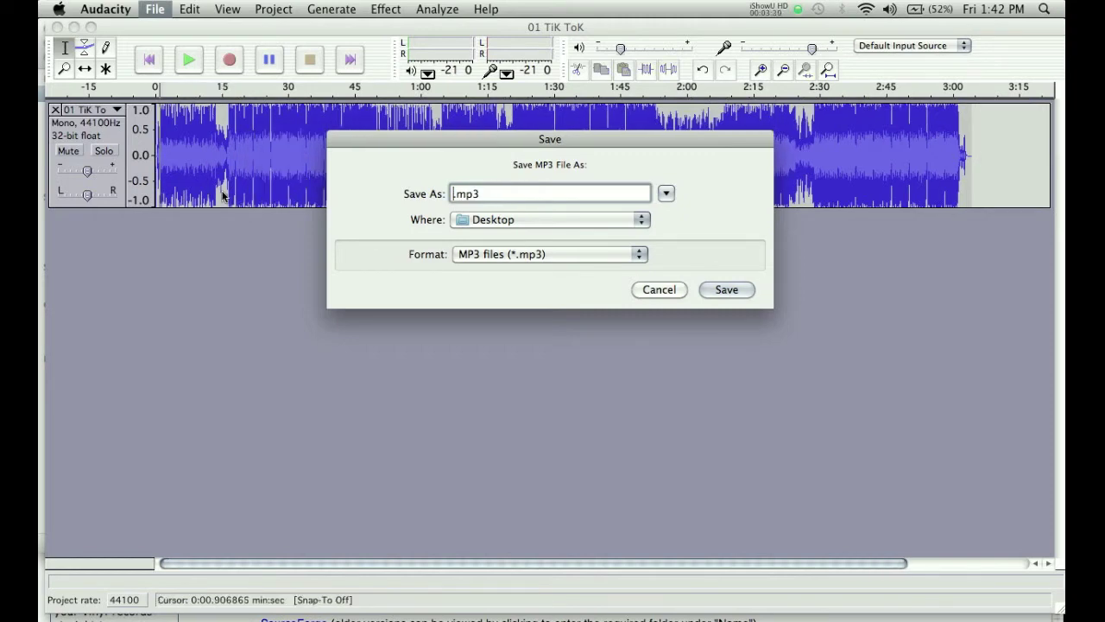
text(Tik)
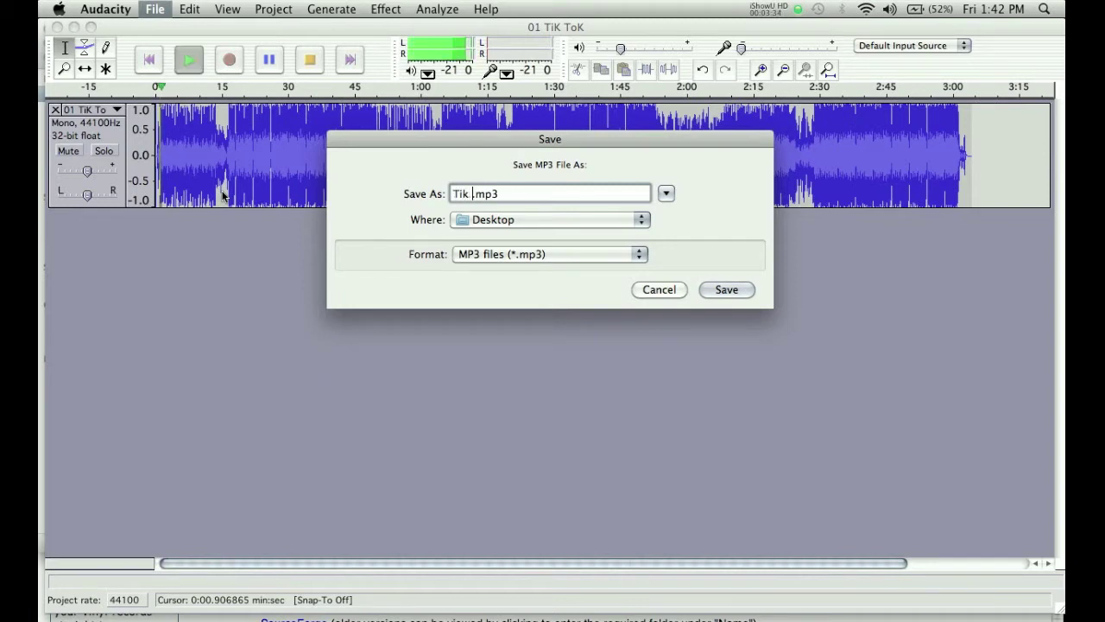
text( Tok)
click(726, 290)
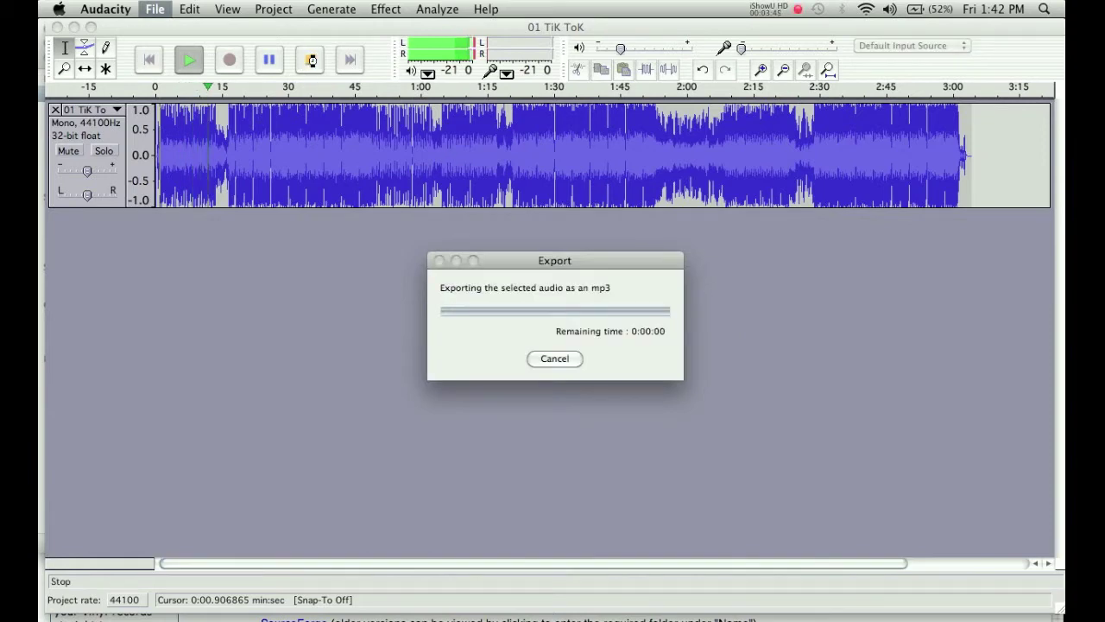
Stop playback after the export finishes and bring the Chrome window back to the front
click(311, 59)
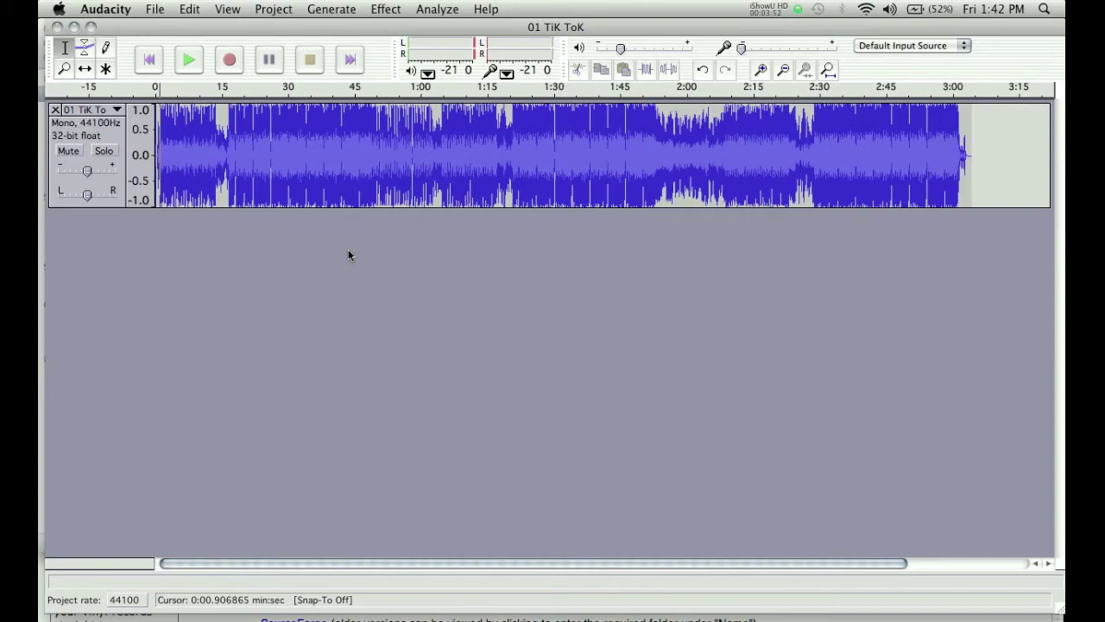
key(F9)
key(F9)
key(F9)
click(341, 435)
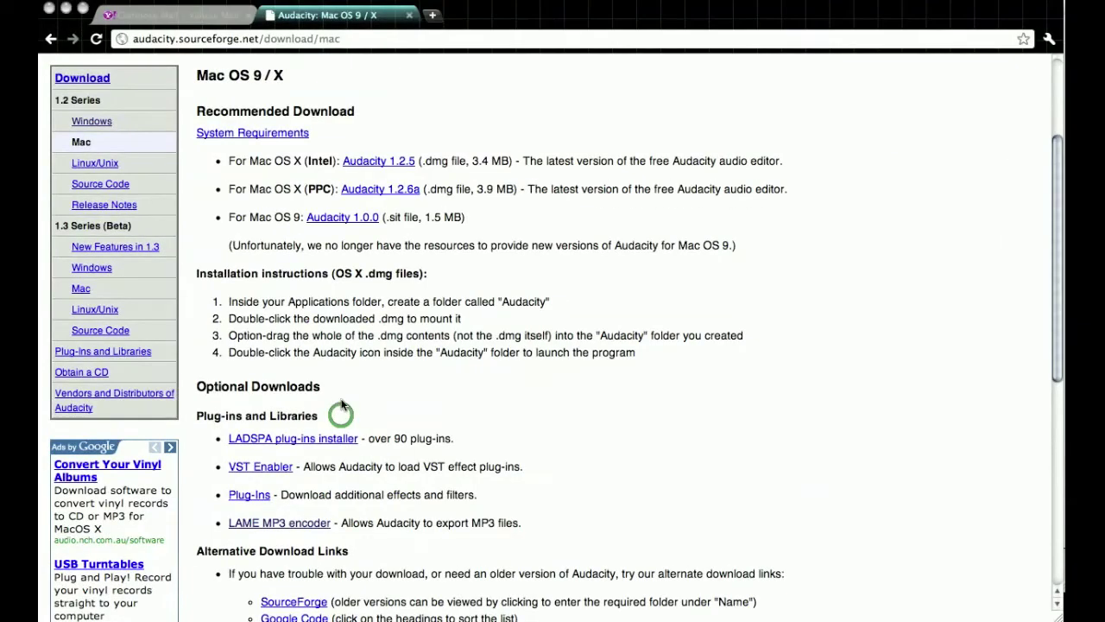
click(216, 36)
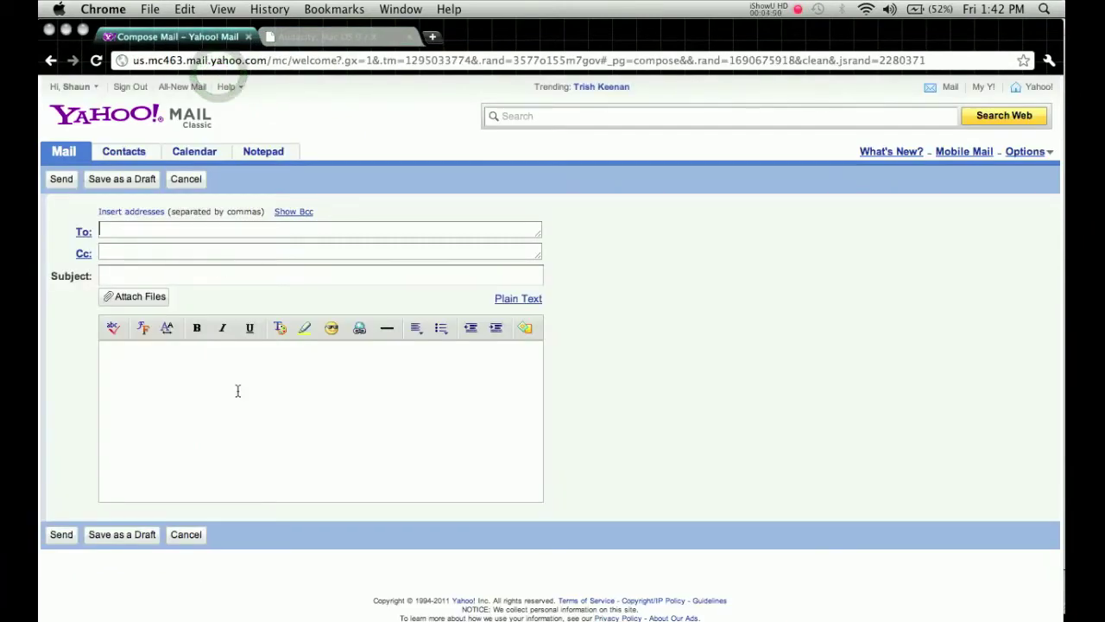
text(55)
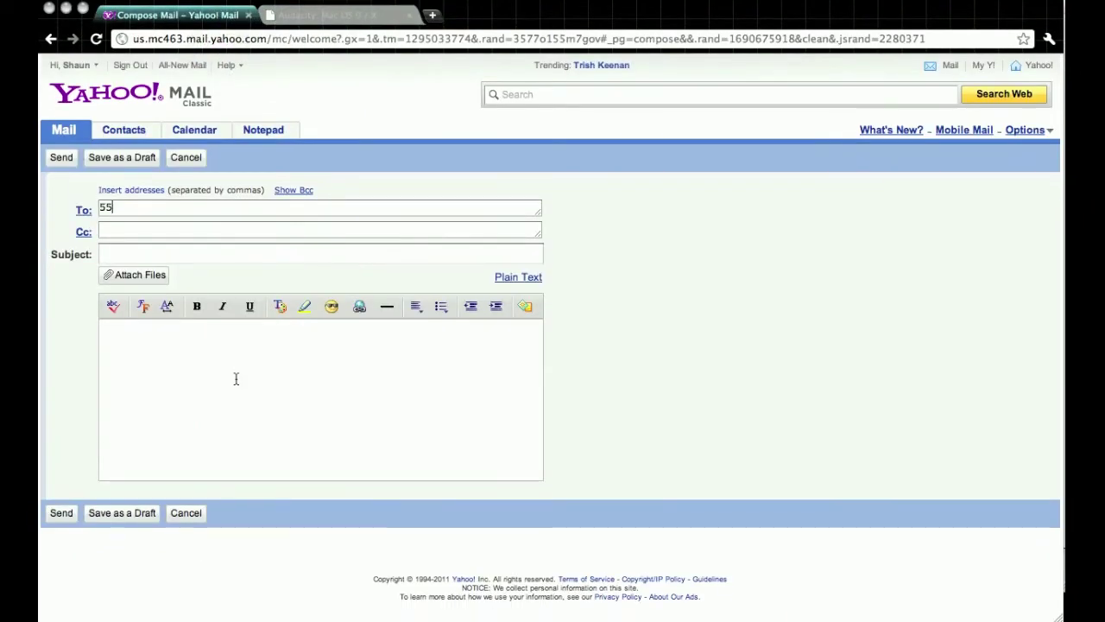
text(5-555-5555)
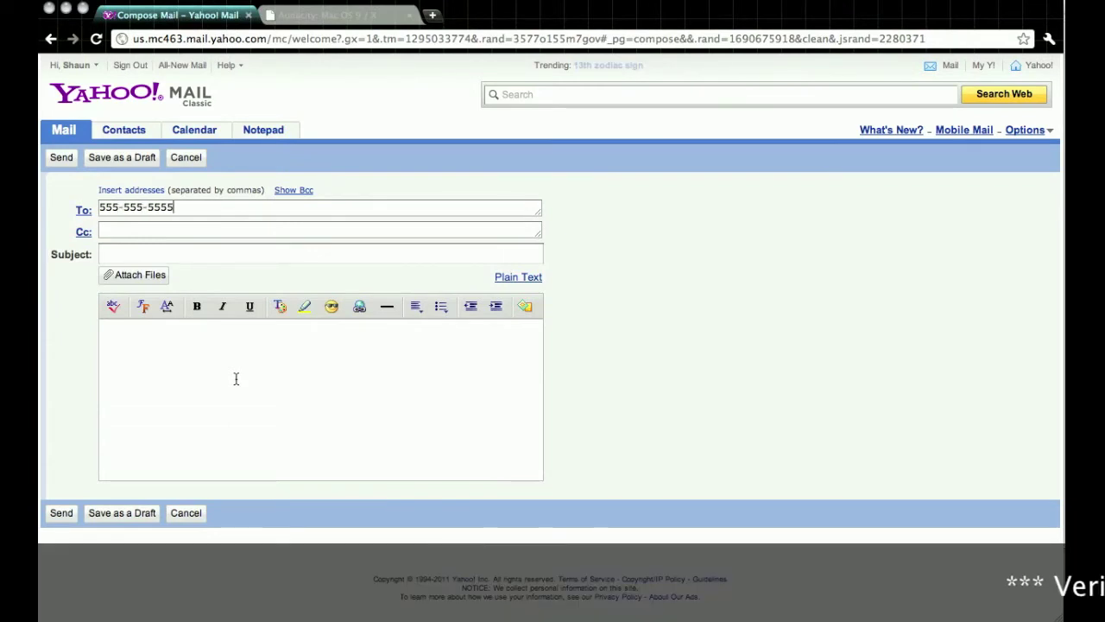
text(@vz)
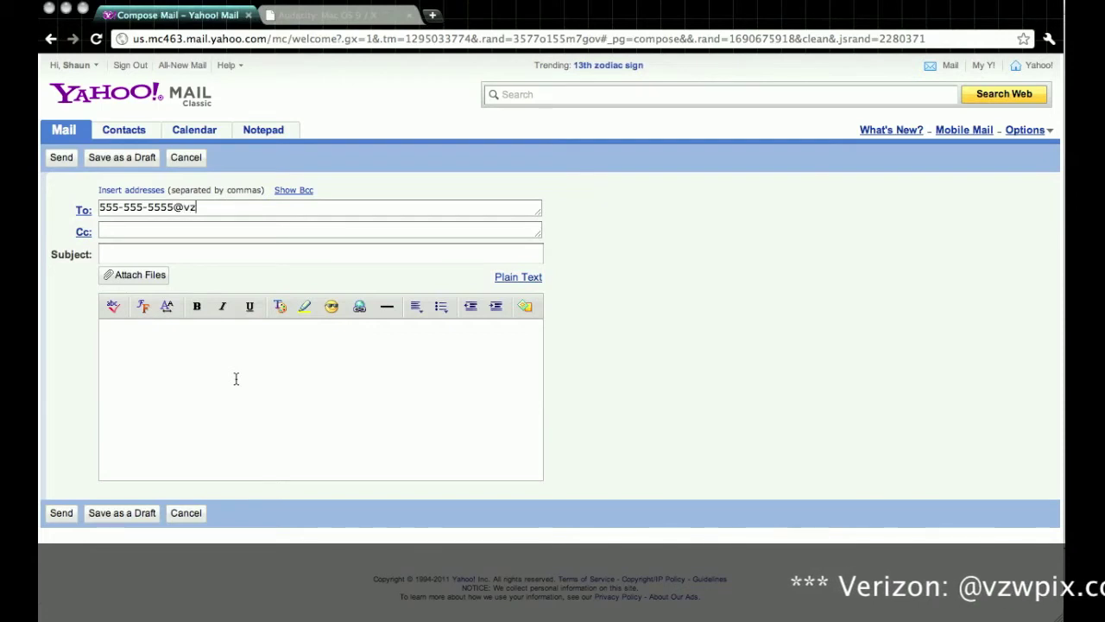
text(wpix.com)
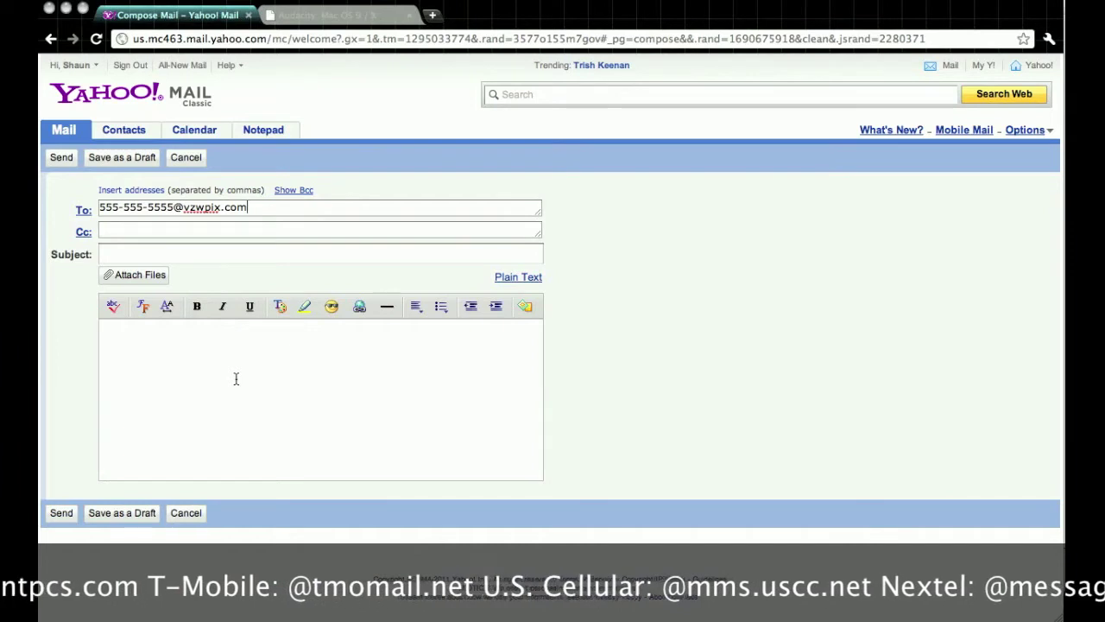
click(275, 252)
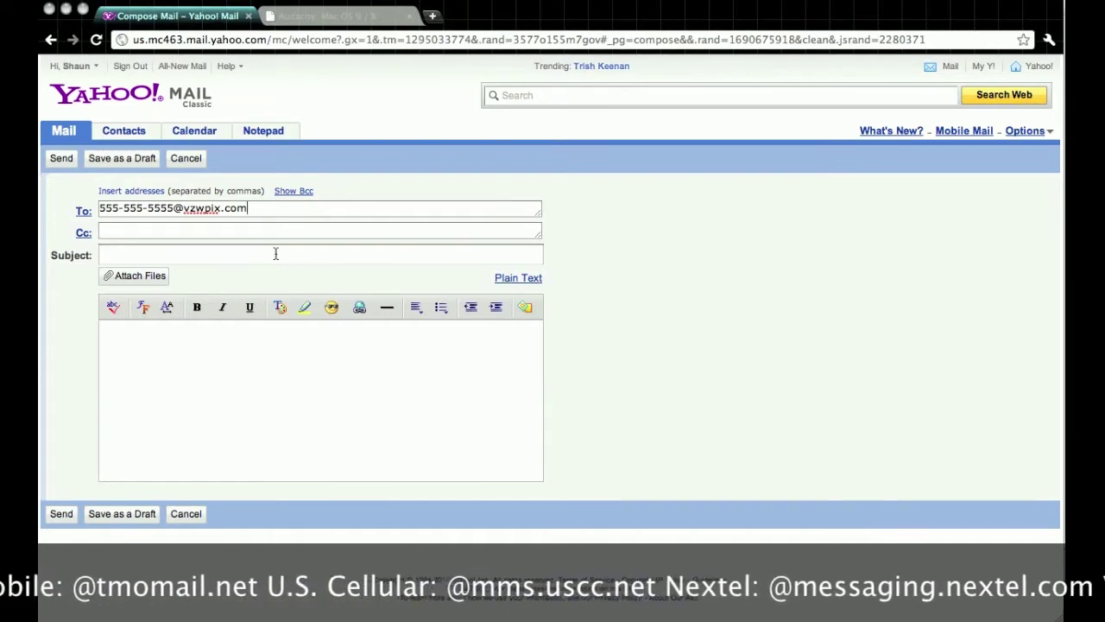
On the Attach Files page, choose Tik Tok.mp3 from today's files as File 1
click(275, 274)
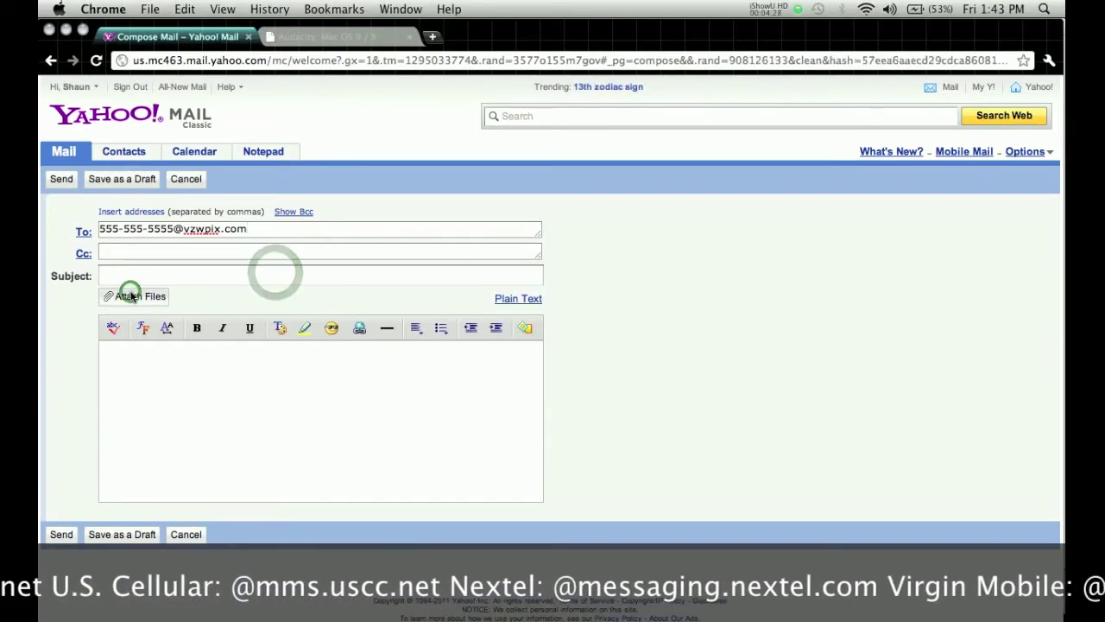
click(131, 296)
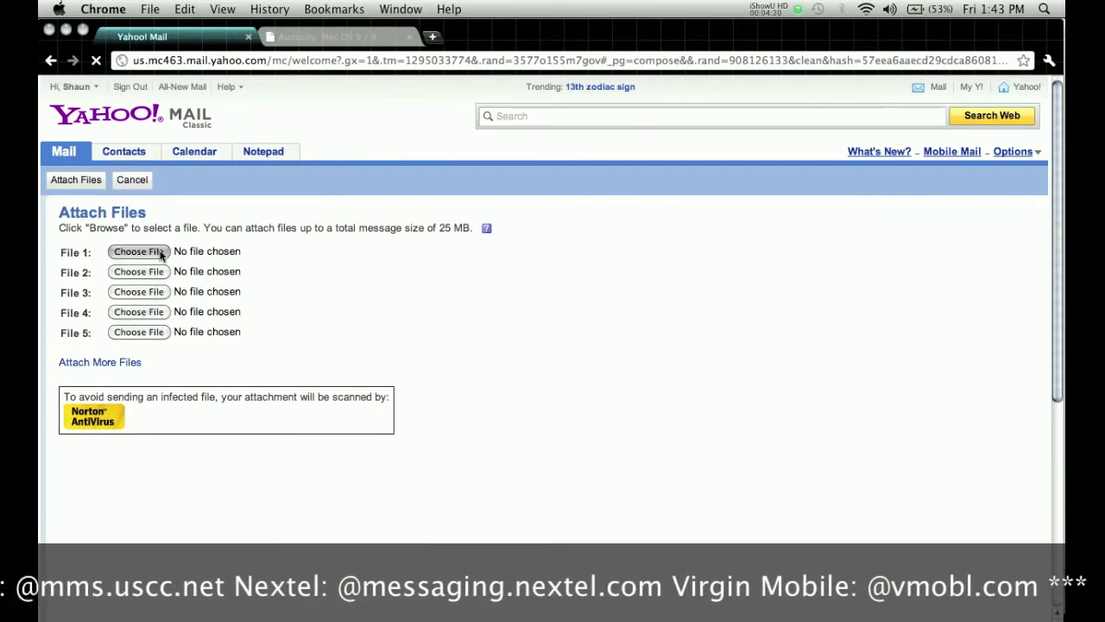
click(159, 251)
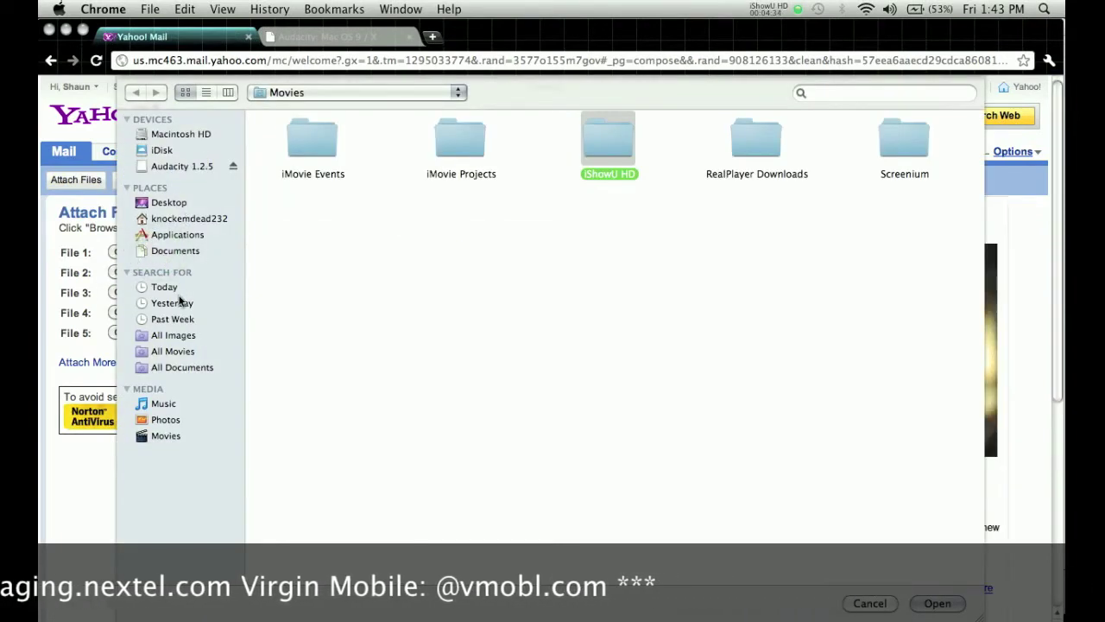
click(174, 323)
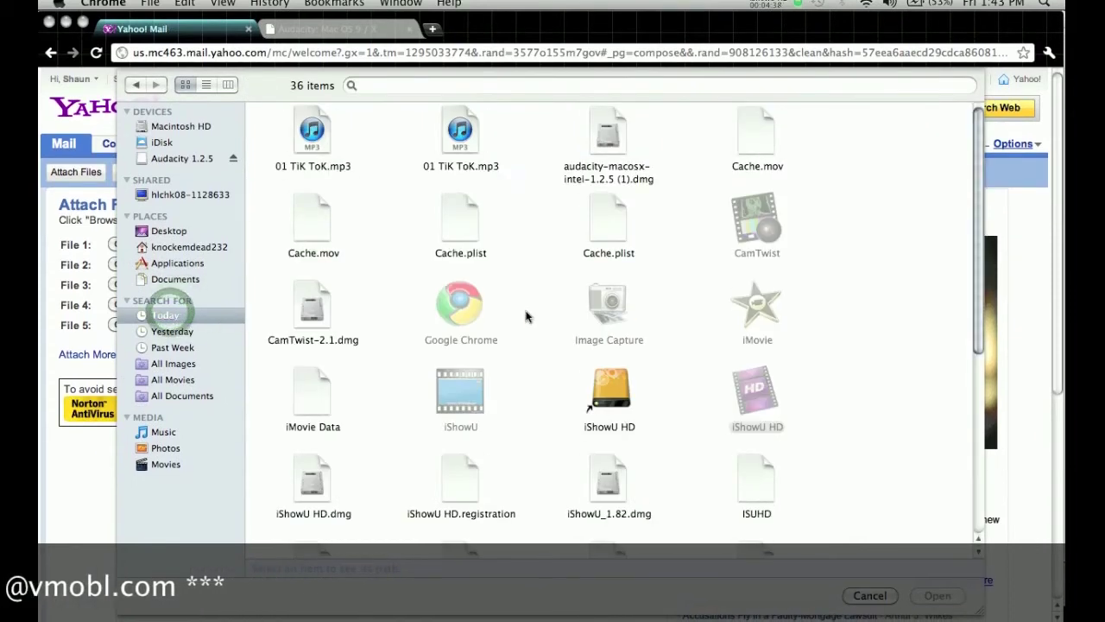
scroll(921, 447, down, 5)
click(923, 448)
double_click(750, 504)
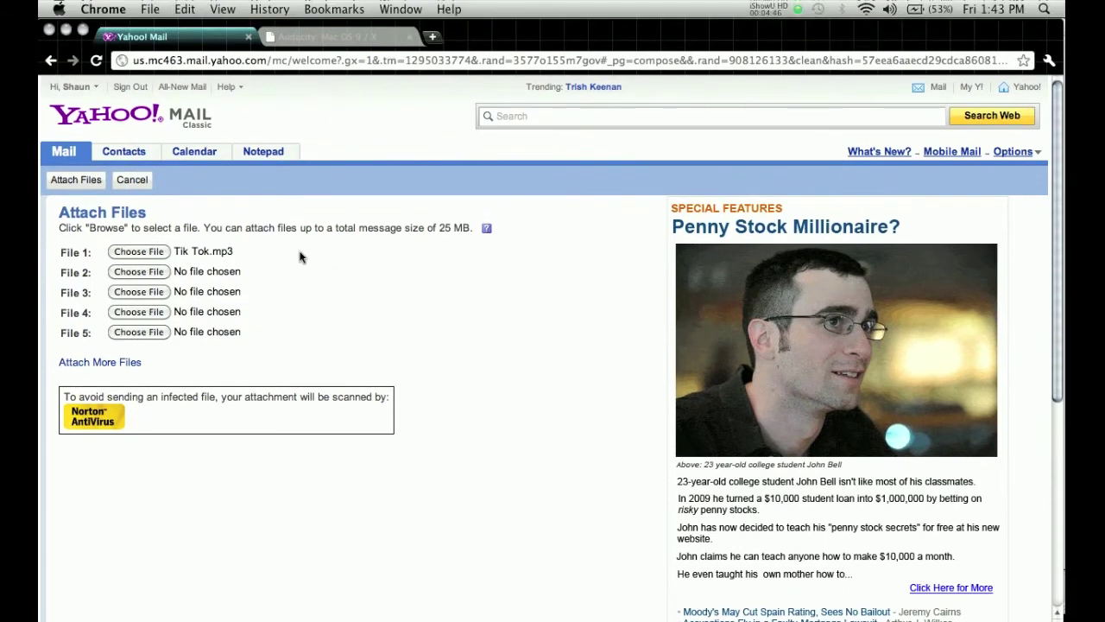
Attach Tik Tok.mp3 (501KB) to the message and reveal the desktop showing the file
click(101, 188)
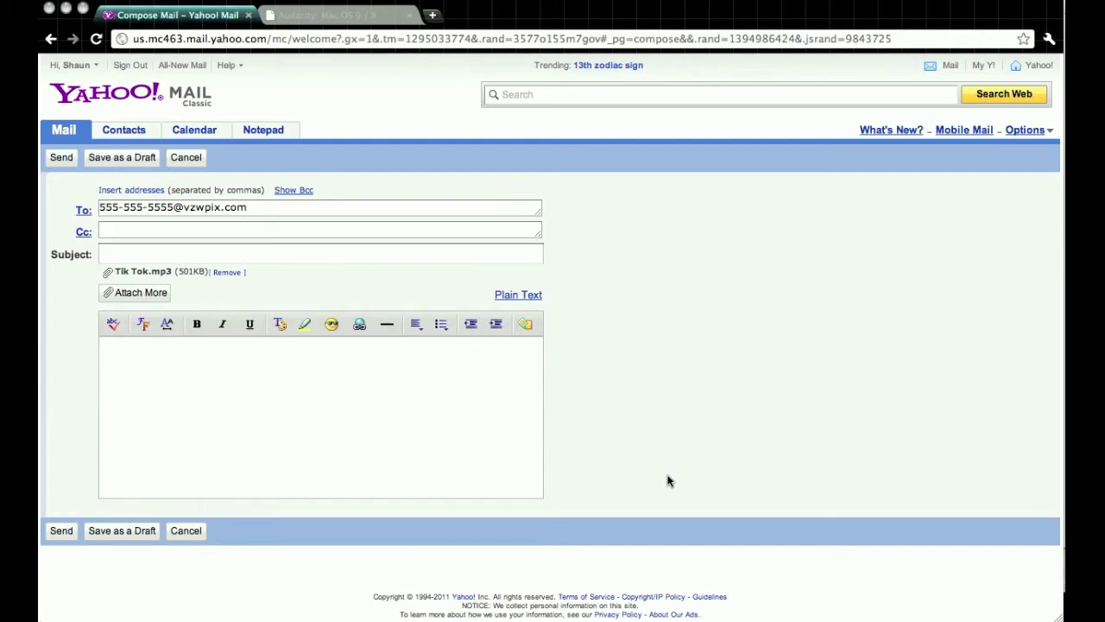
key(ctrl+Right)
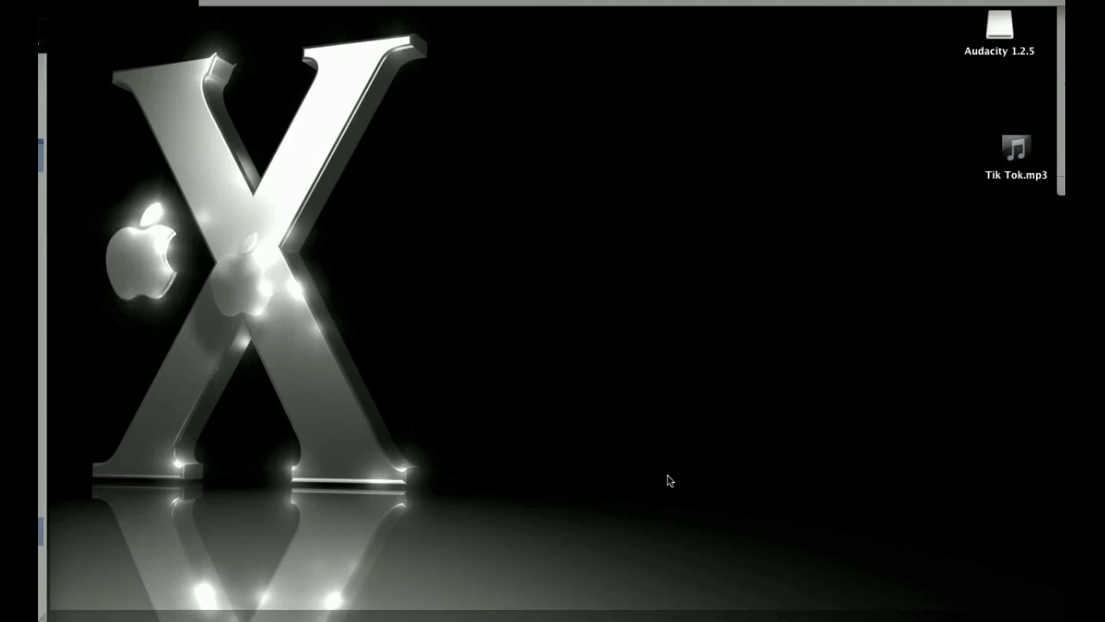
Restore the windows, check Audacity, then return to the Yahoo compose message with Tik Tok.mp3 attached
key(F11)
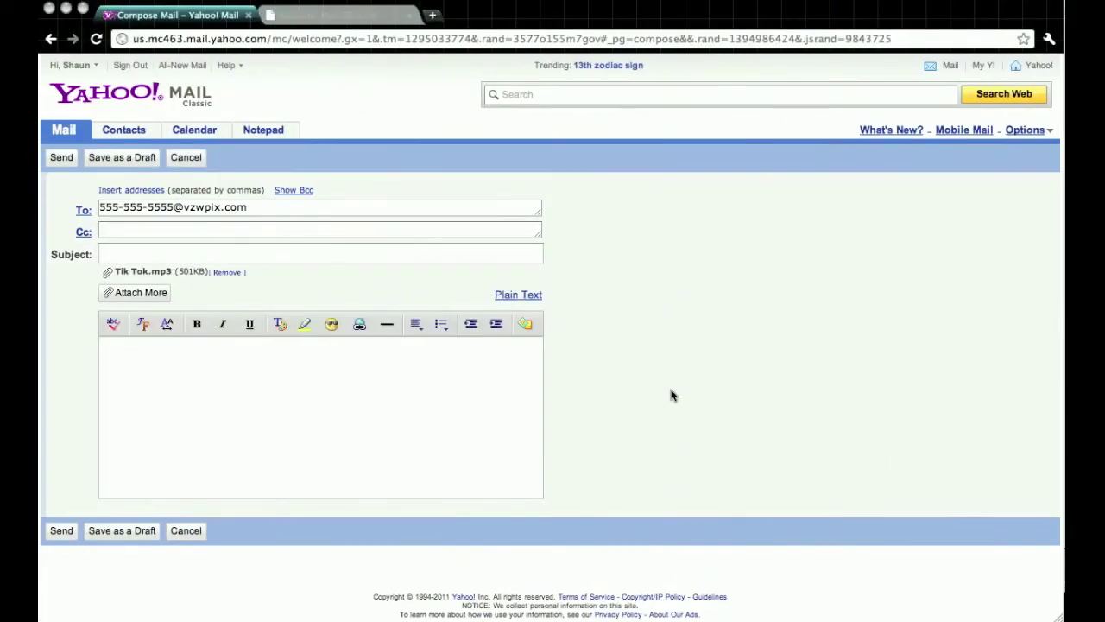
key(F9)
click(794, 146)
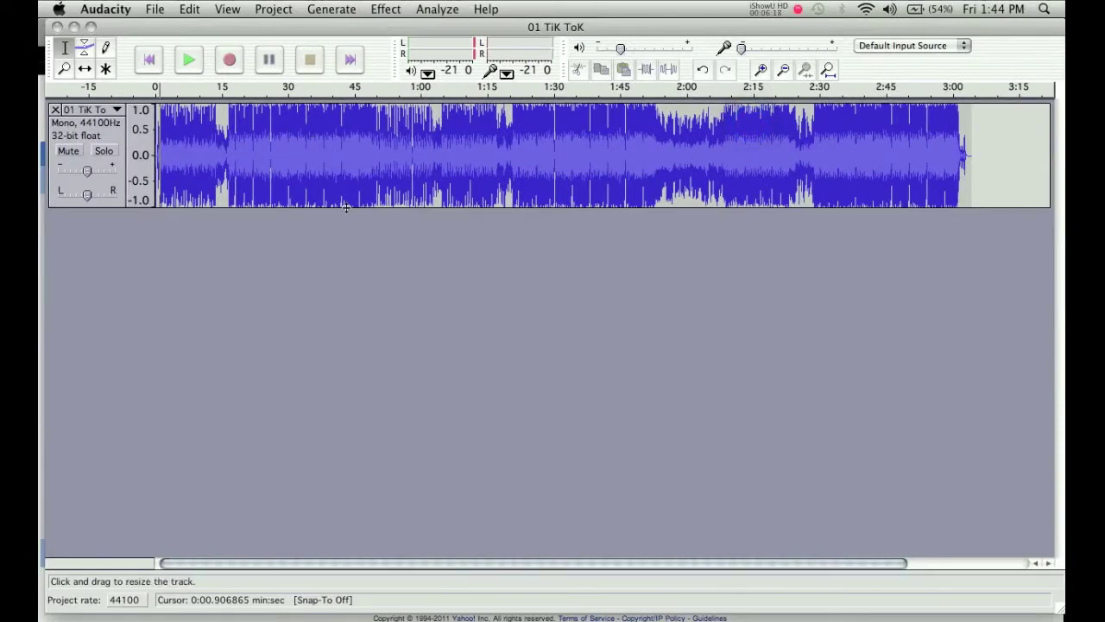
key(F9)
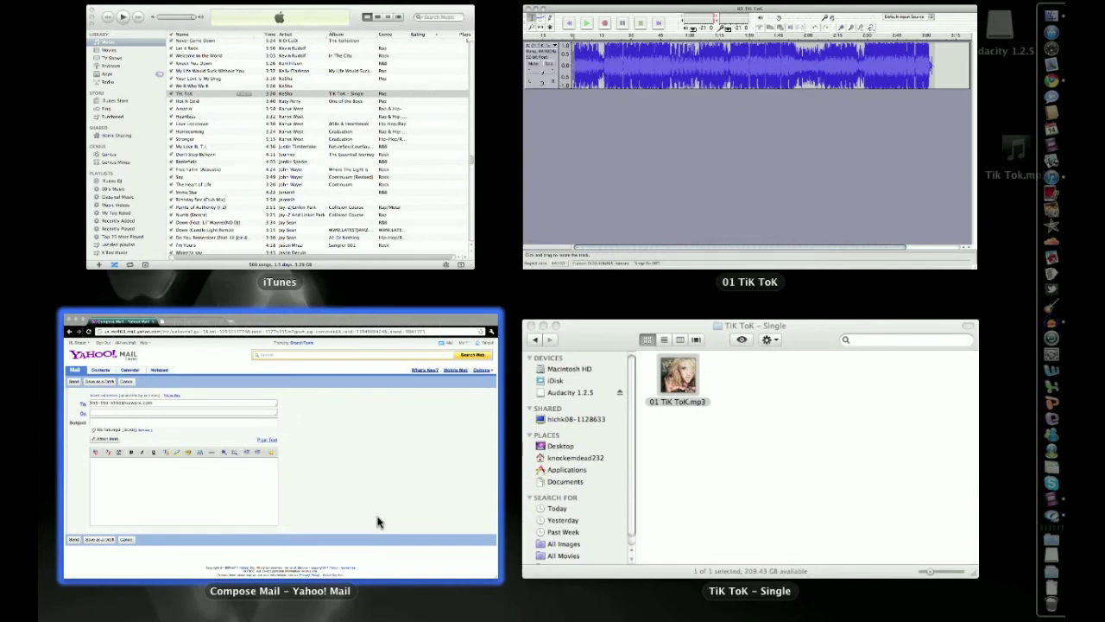
click(422, 406)
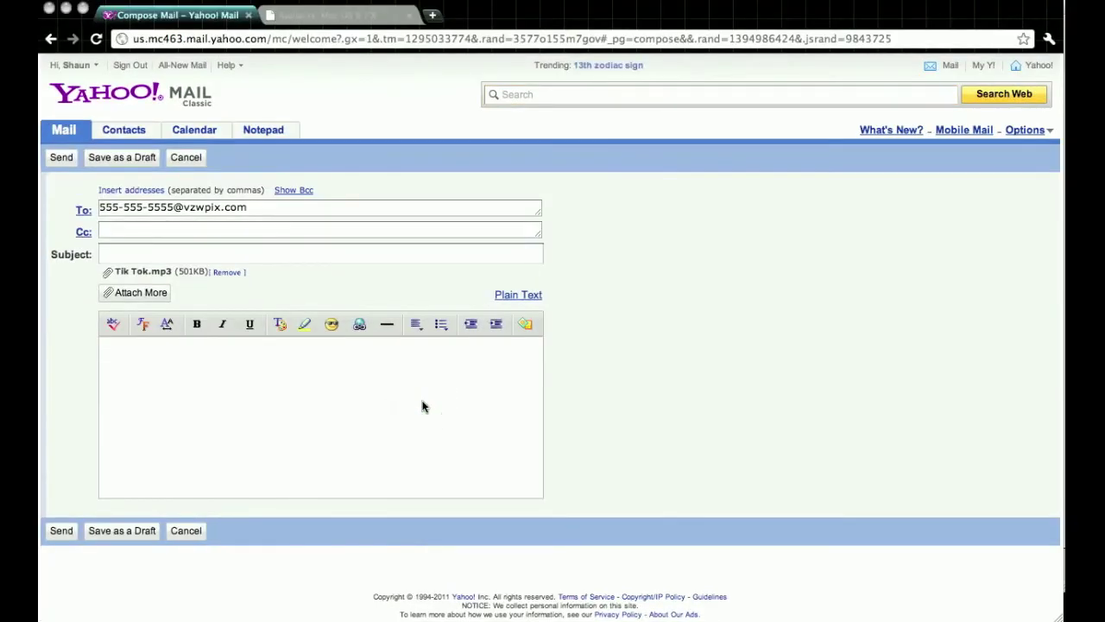